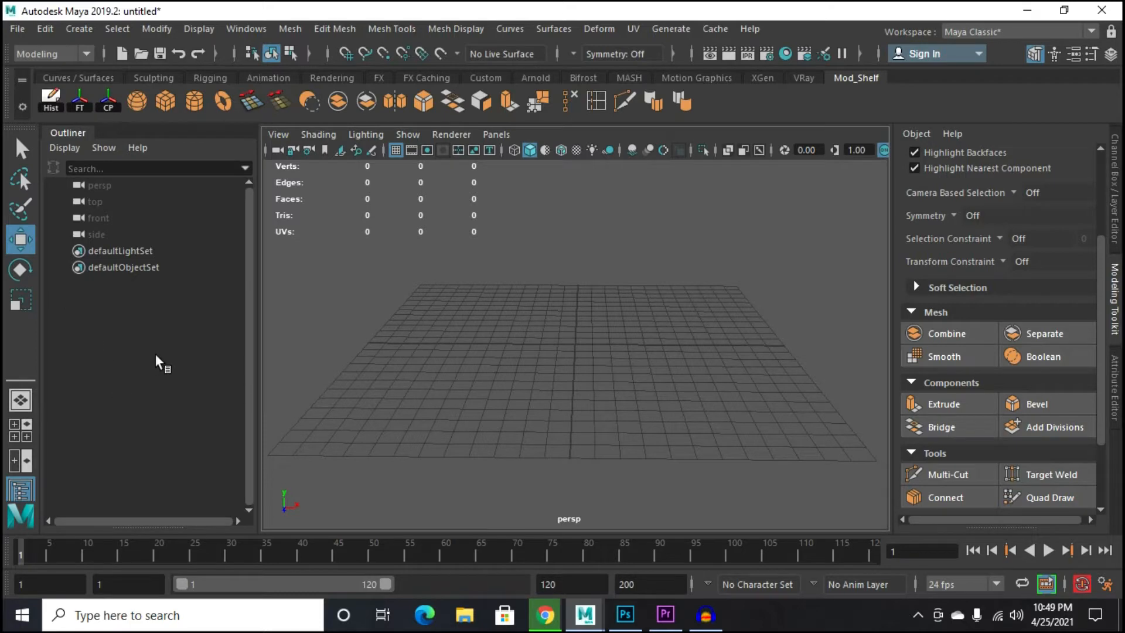
pyautogui.click(157, 30)
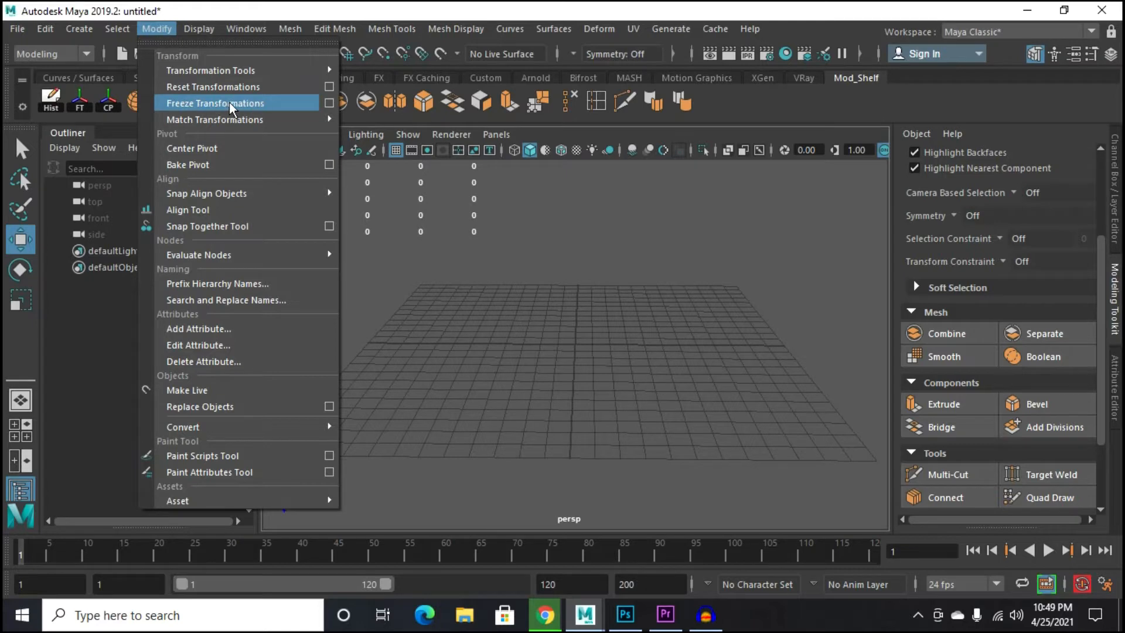
pyautogui.click(374, 10)
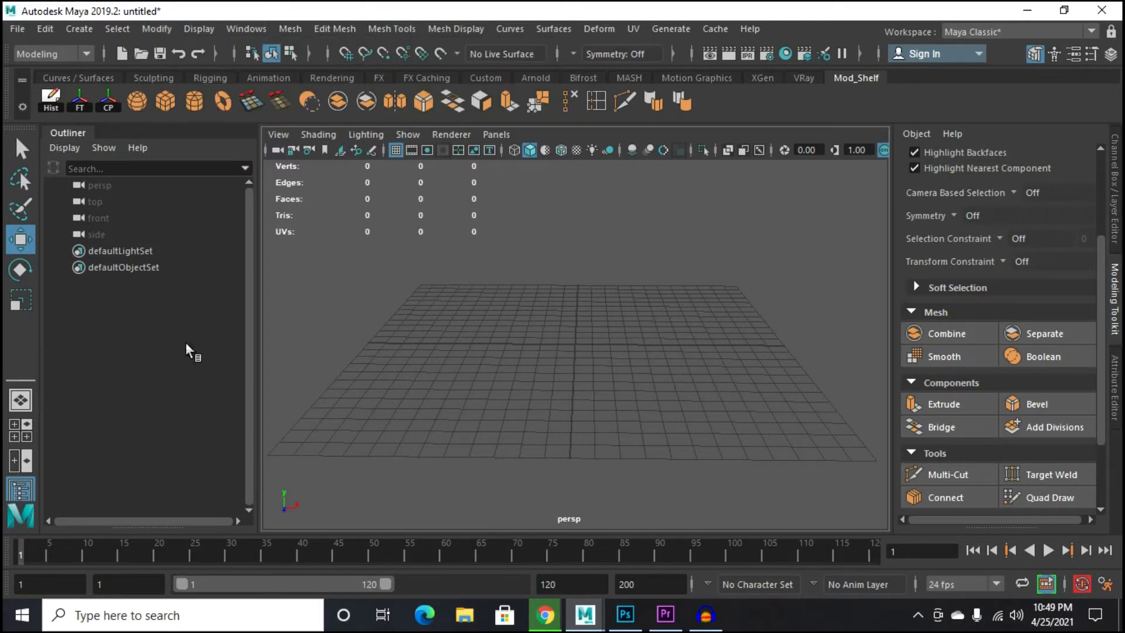
# Step: Create a polygon cube and stretch it into a long bar, scaled about 10.5 in X and 1.83 in Z
pyautogui.click(166, 104)
pyautogui.press('r')
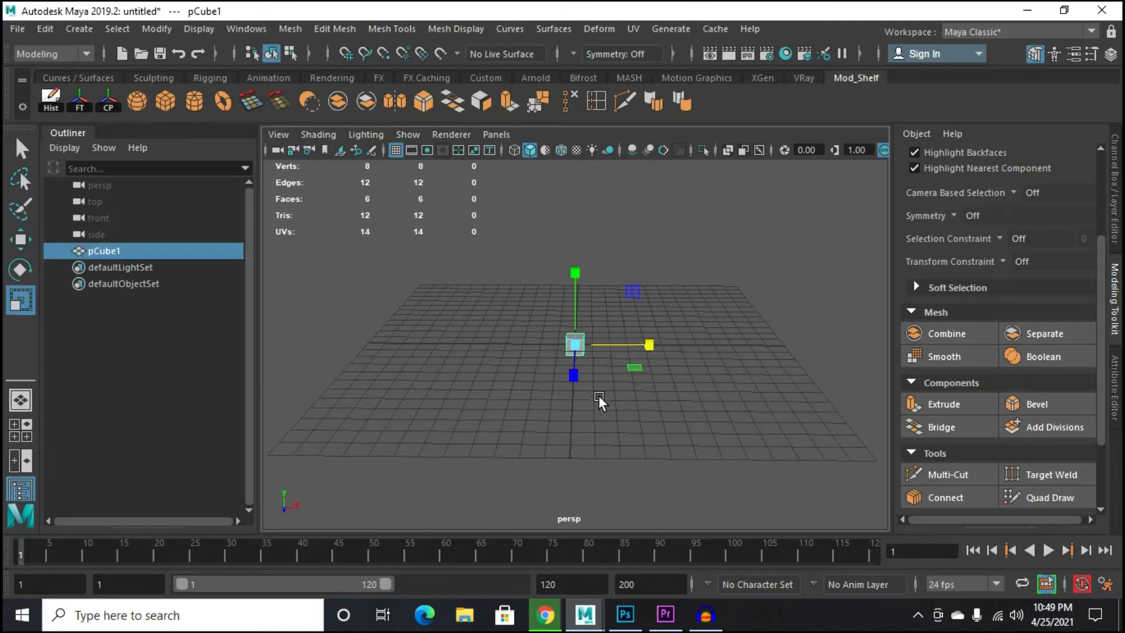
pyautogui.moveTo(651, 339); pyautogui.dragTo(1031, 336)
pyautogui.moveTo(648, 346); pyautogui.dragTo(700, 344)
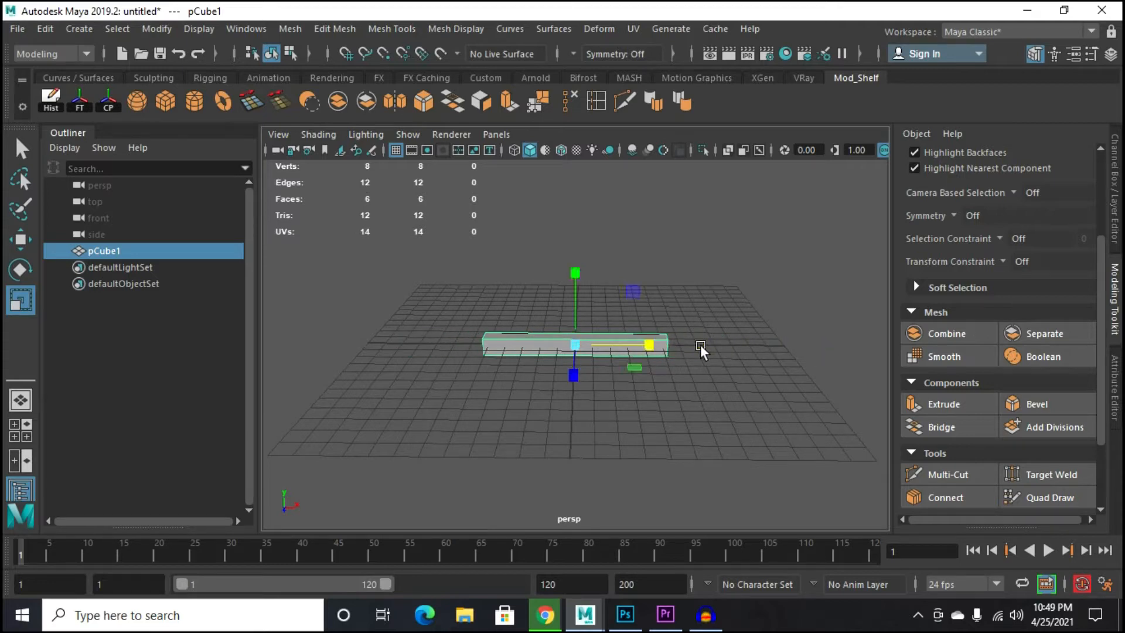
pyautogui.keyDown('alt'); pyautogui.moveTo(598, 389); pyautogui.dragTo(507, 406); pyautogui.keyUp('alt')
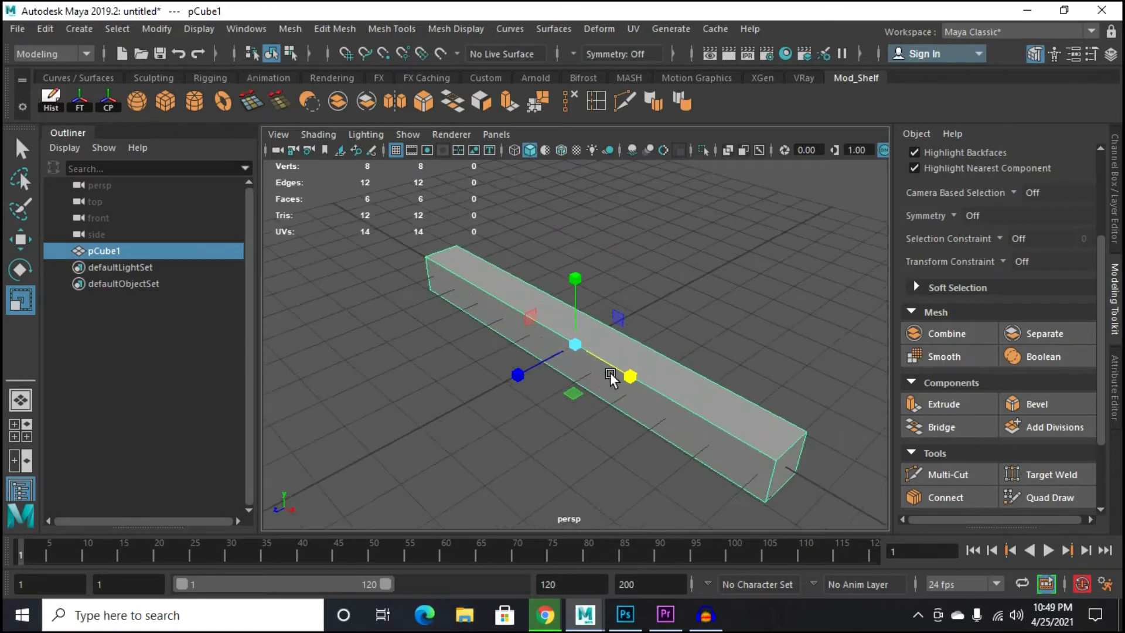
pyautogui.keyDown('alt'); pyautogui.moveTo(665, 407); pyautogui.dragTo(609, 394); pyautogui.keyUp('alt')
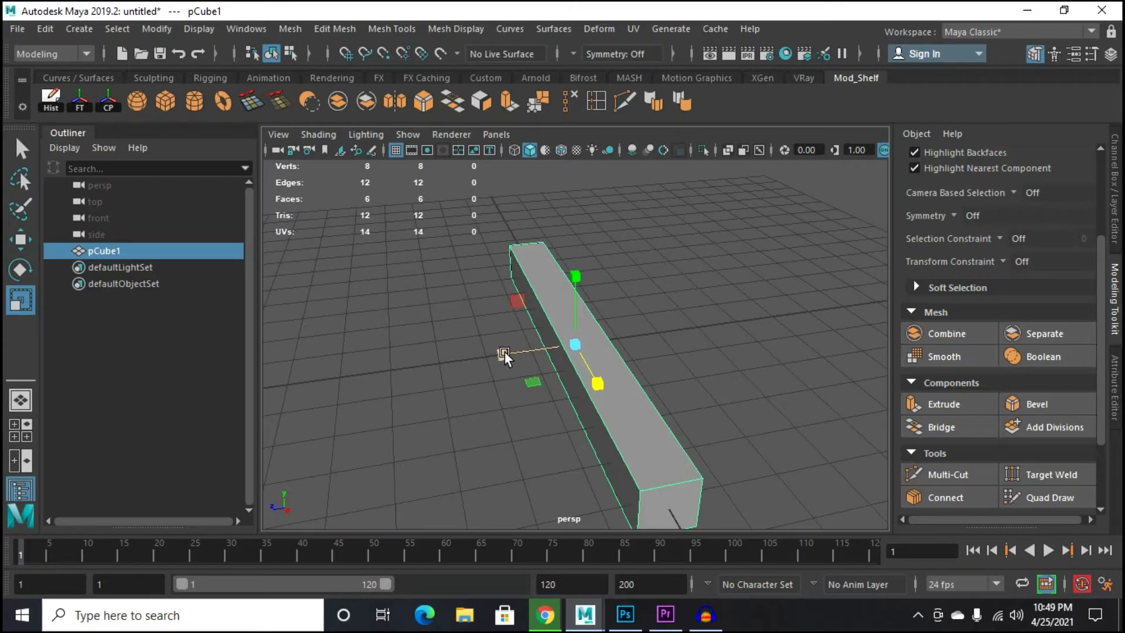
pyautogui.moveTo(501, 351); pyautogui.dragTo(441, 364)
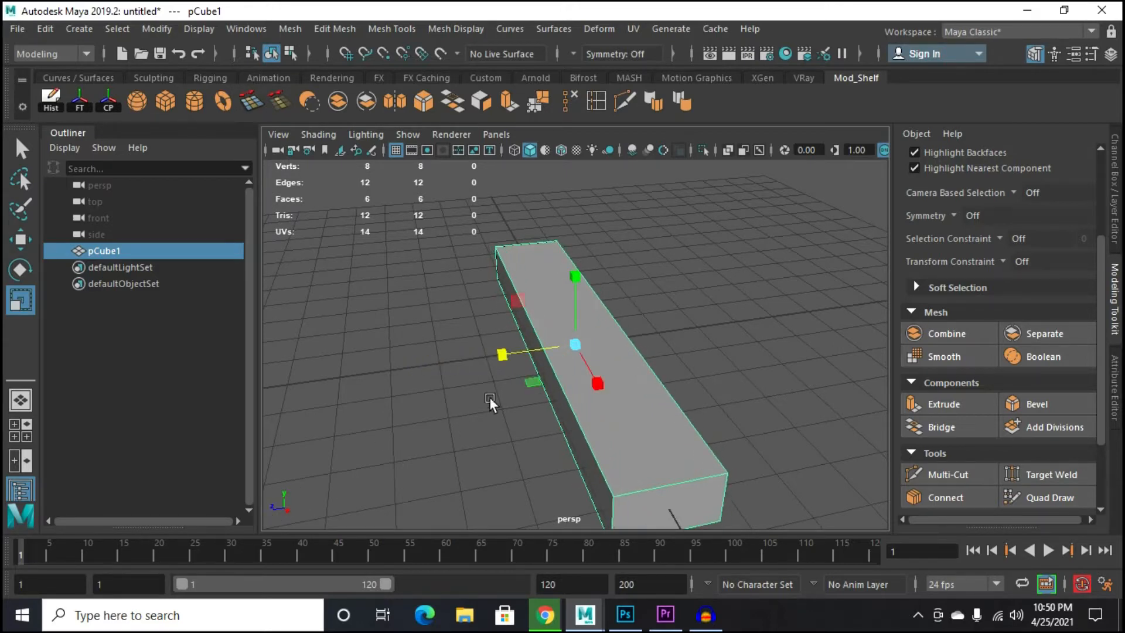
# Step: Duplicate the bar and move the copy about 0.9 up in Y and -1.76 in Z to form a second stair step
pyautogui.hotkey('ctrl', 'd')
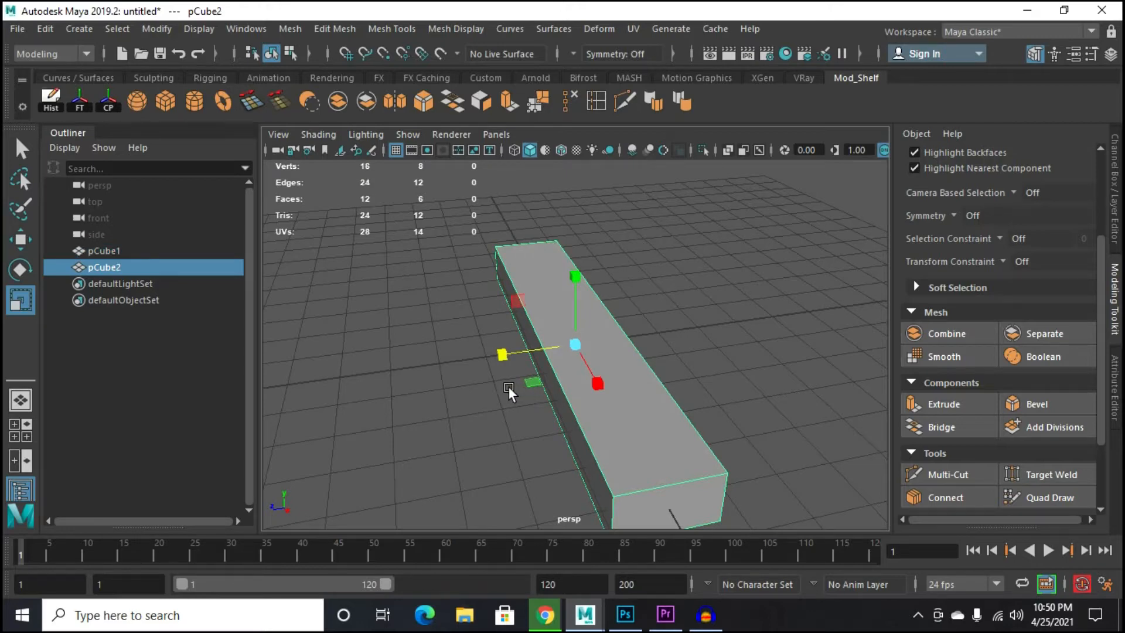
pyautogui.press('w')
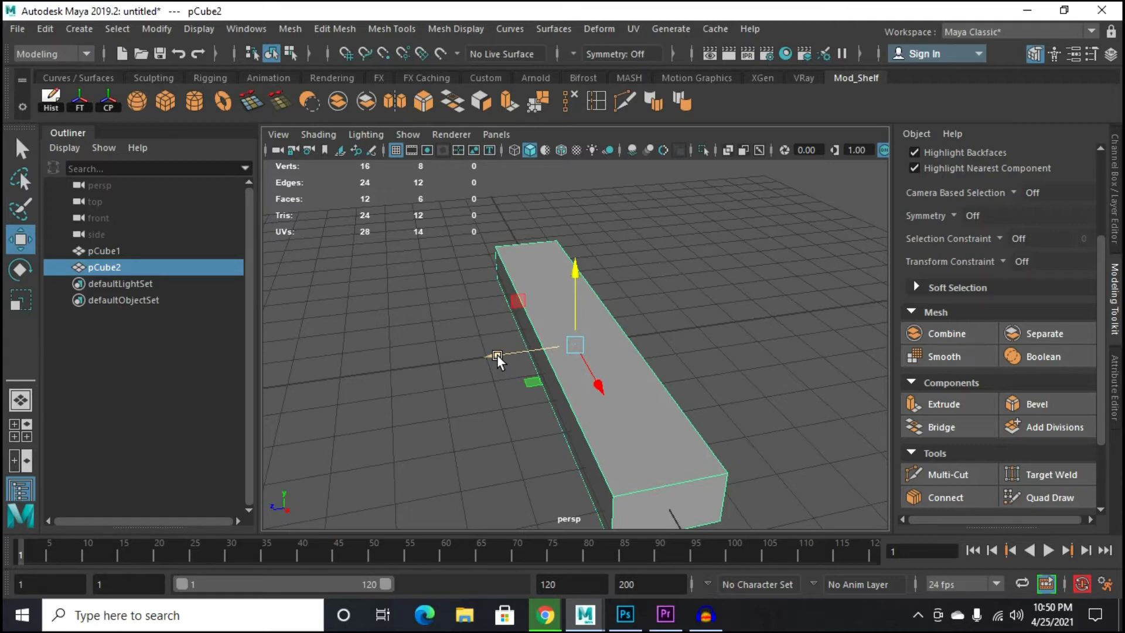
pyautogui.moveTo(497, 353); pyautogui.dragTo(572, 340)
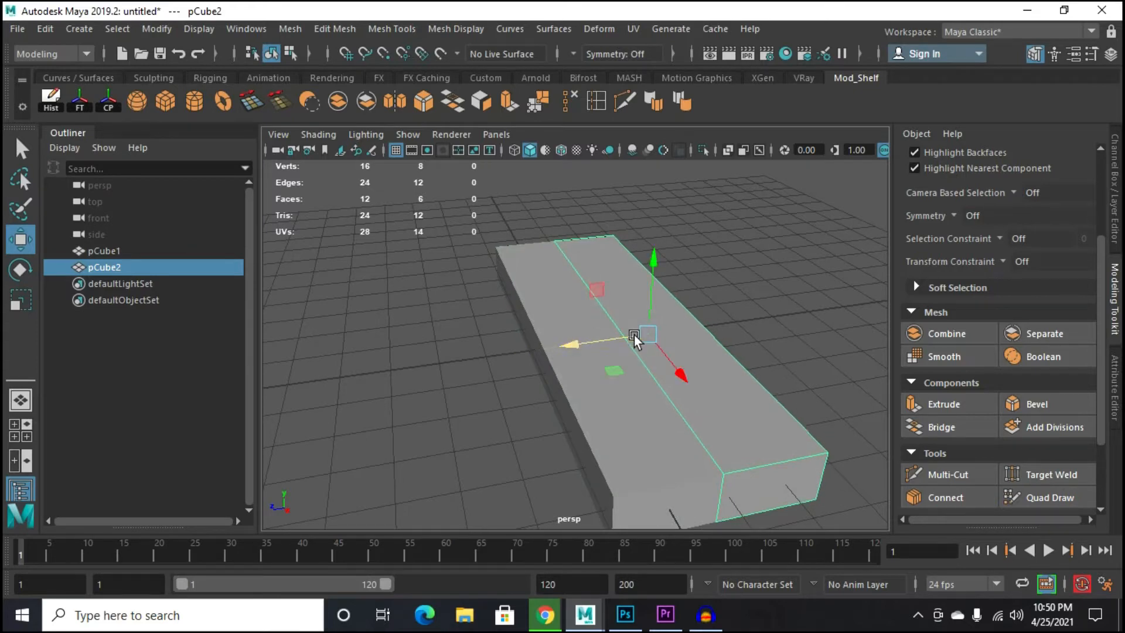
pyautogui.moveTo(656, 264); pyautogui.dragTo(656, 223)
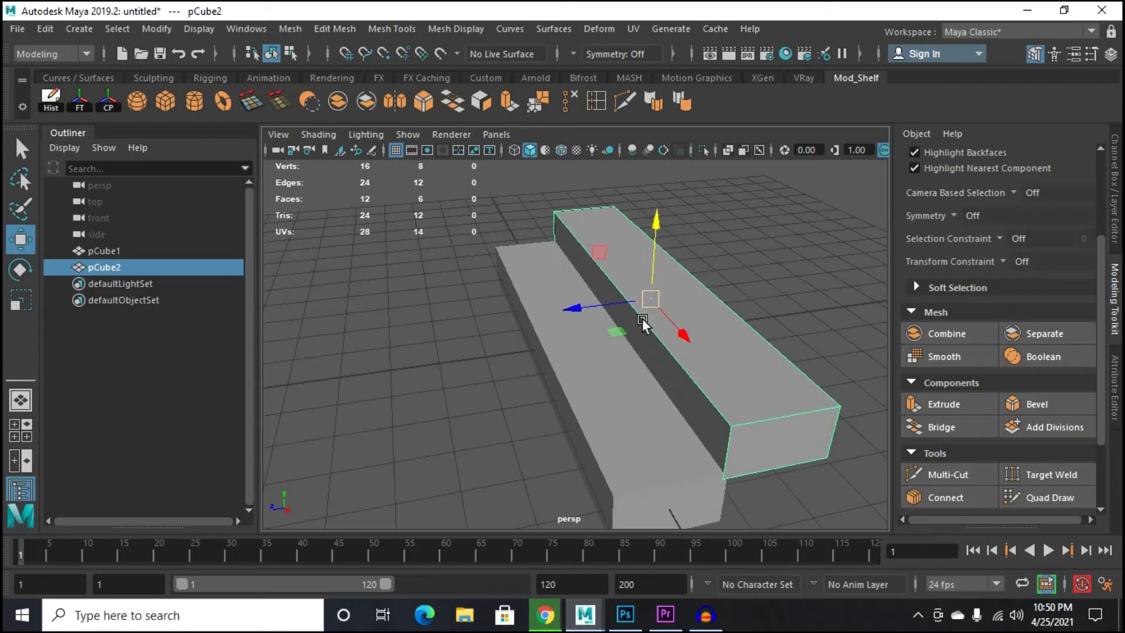
pyautogui.scroll(-6, 626, 361)
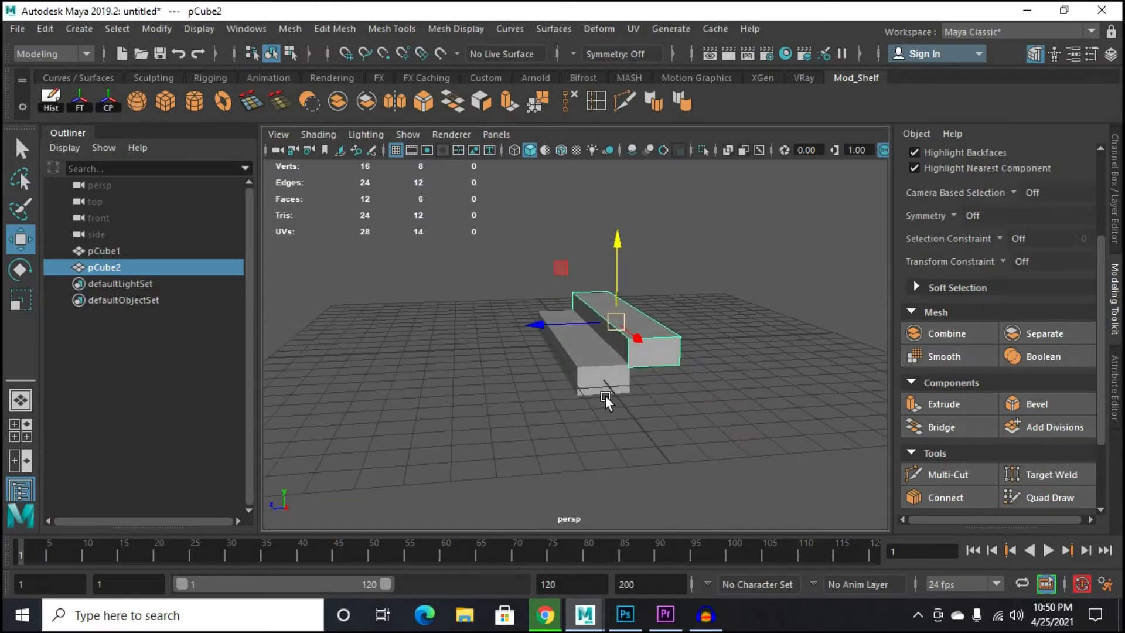
pyautogui.keyDown('alt'); pyautogui.moveTo(606, 395); pyautogui.dragTo(631, 405); pyautogui.keyUp('alt')
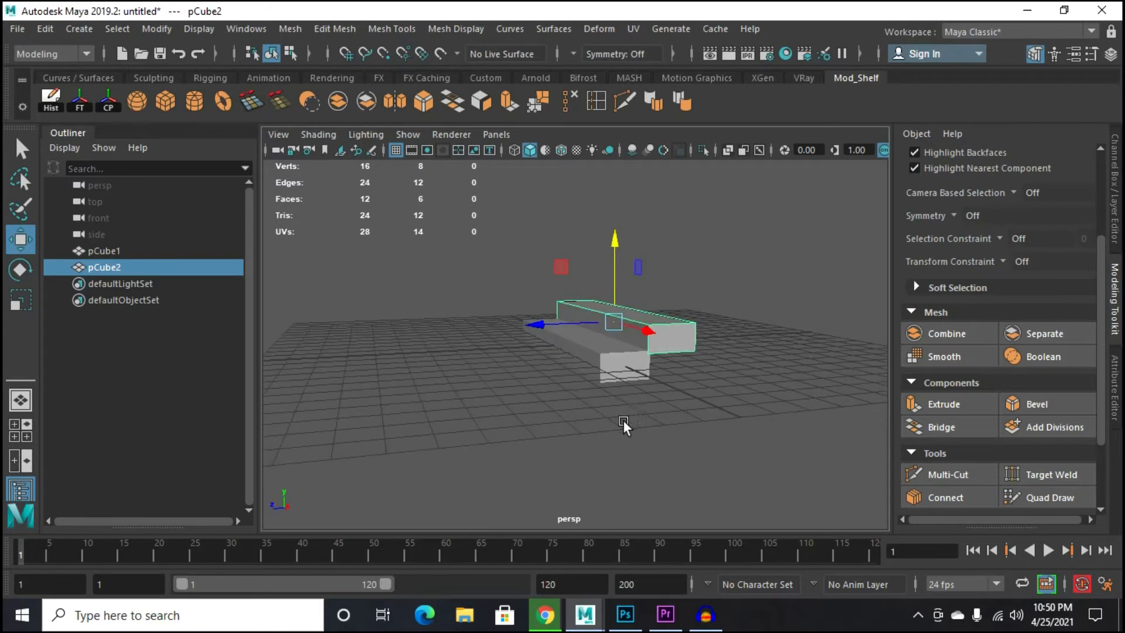
pyautogui.scroll(2, 623, 420)
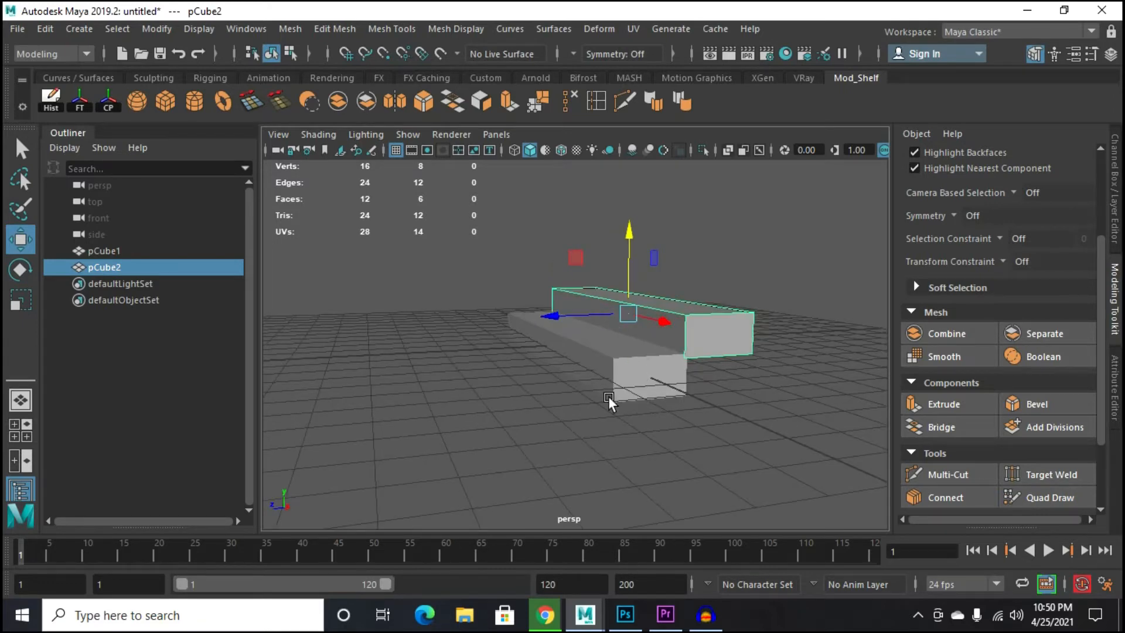
pyautogui.keyDown('alt'); pyautogui.moveTo(608, 396); pyautogui.dragTo(616, 404); pyautogui.keyUp('alt')
# Step: Display the upper bar's translate, rotate and scale channels and view the two bars from different sides
pyautogui.click(1115, 213)
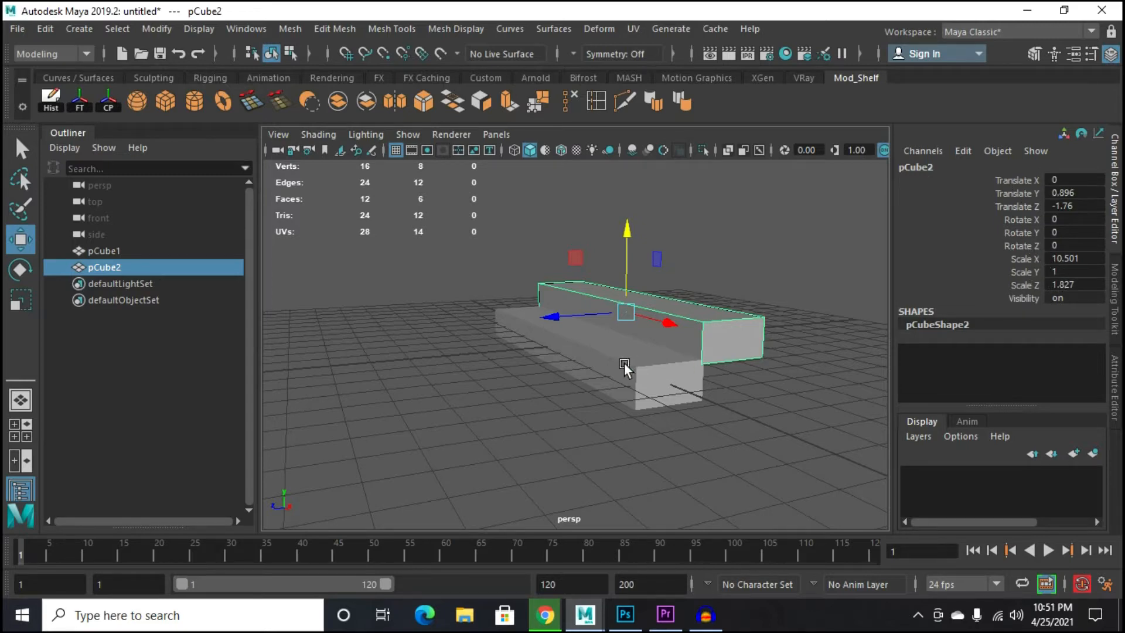
pyautogui.keyDown('alt'); pyautogui.moveTo(608, 377); pyautogui.dragTo(663, 403); pyautogui.keyUp('alt')
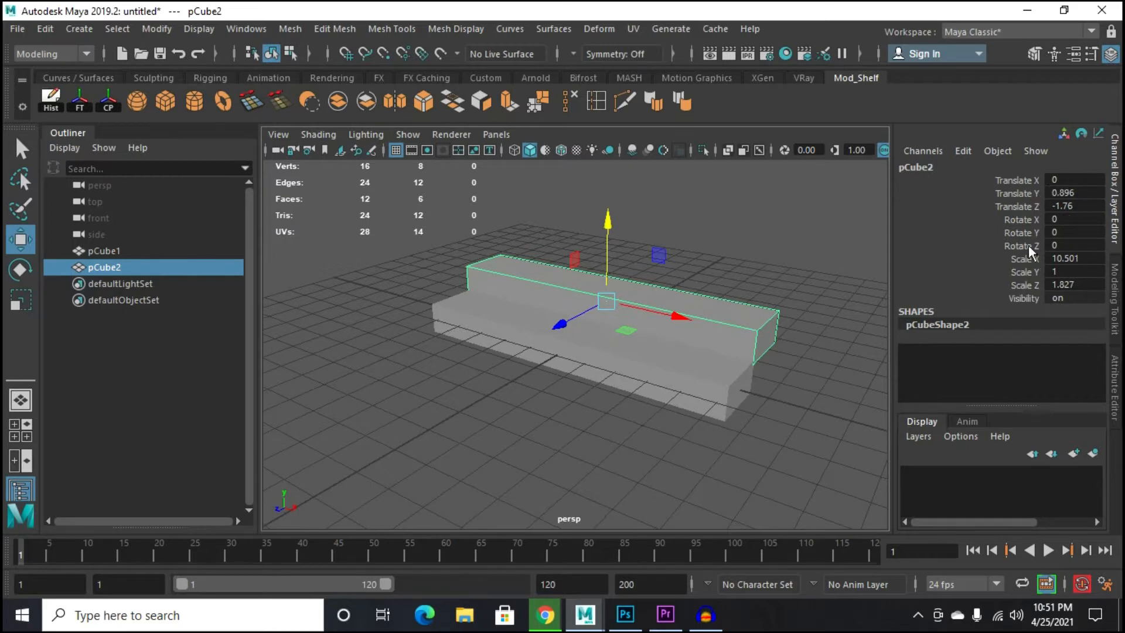
pyautogui.keyDown('alt'); pyautogui.moveTo(788, 356); pyautogui.dragTo(685, 359); pyautogui.keyUp('alt')
# Step: Set the upper bar's Translate Y, Translate Z and all Rotate values to 0
pyautogui.moveTo(1078, 193); pyautogui.dragTo(1088, 245)
pyautogui.write('0')
pyautogui.press('Return')
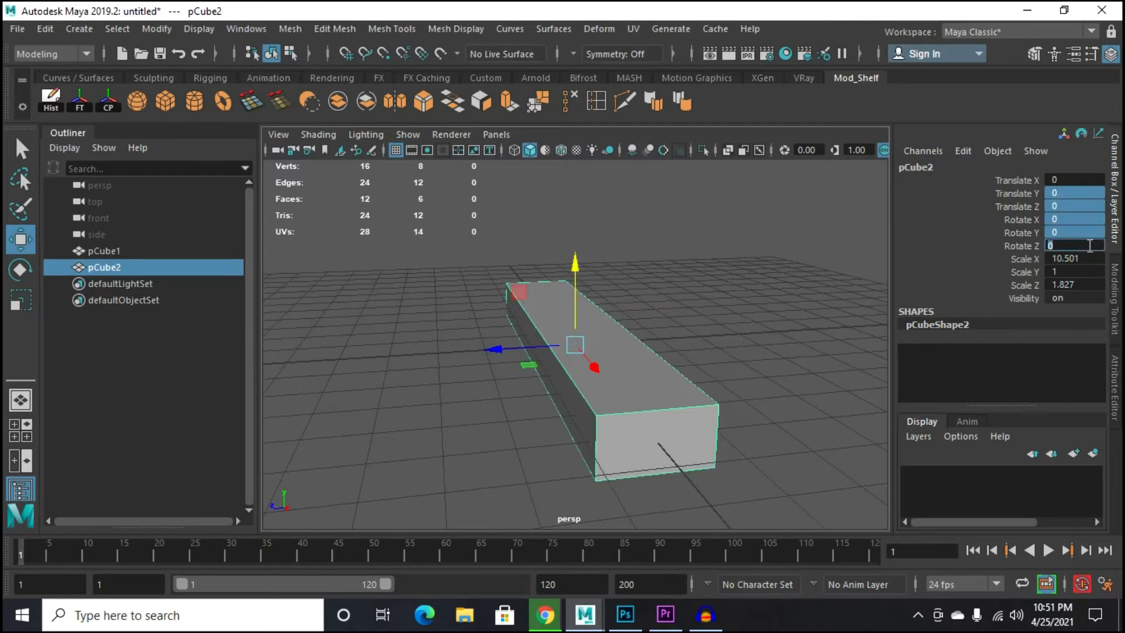
pyautogui.keyDown('alt'); pyautogui.moveTo(591, 339); pyautogui.dragTo(610, 381); pyautogui.keyUp('alt')
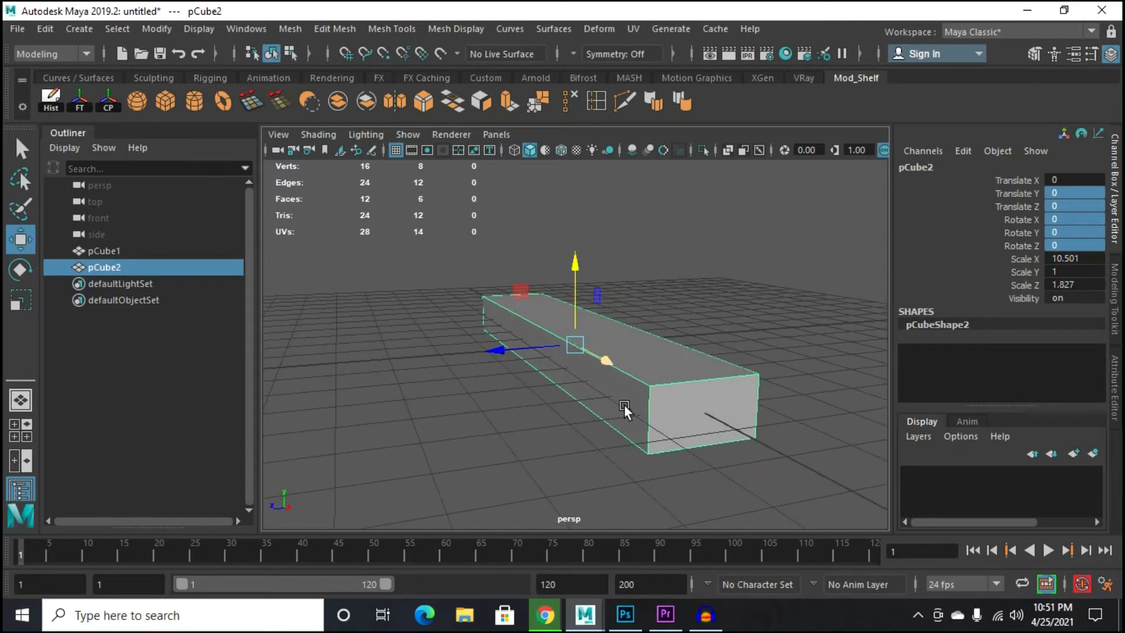
# Step: Set the duplicate's Scale X, Y and Z to 1 and raise it to about 1.4 in Y
pyautogui.moveTo(1074, 258); pyautogui.dragTo(1082, 281)
pyautogui.write('1')
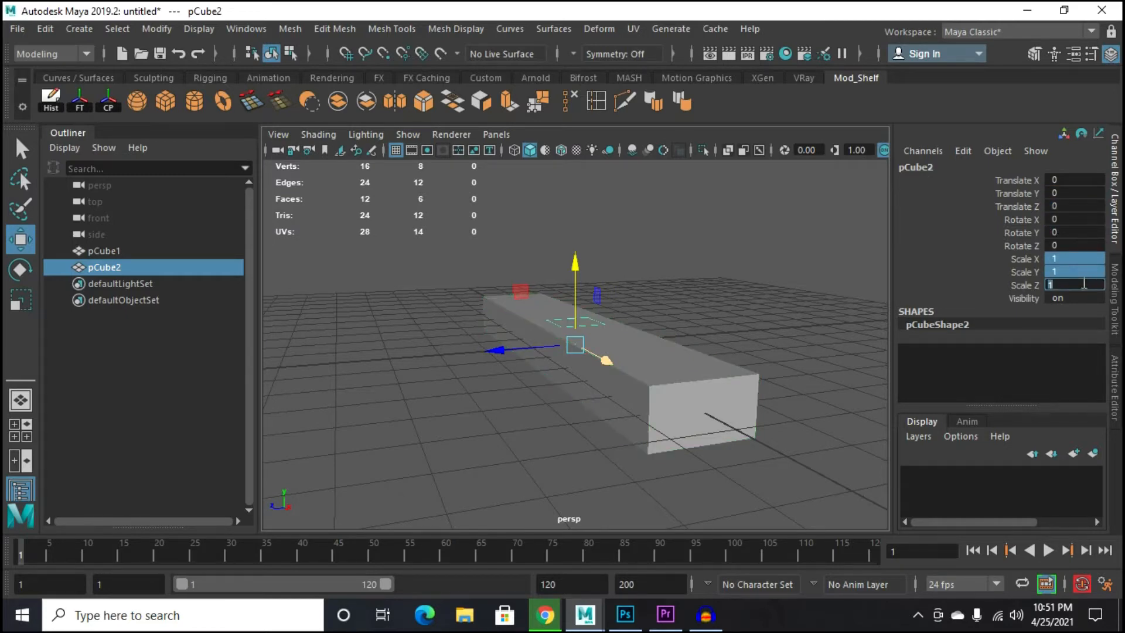
pyautogui.press('Return')
pyautogui.keyDown('alt'); pyautogui.moveTo(540, 396); pyautogui.dragTo(591, 336); pyautogui.keyUp('alt')
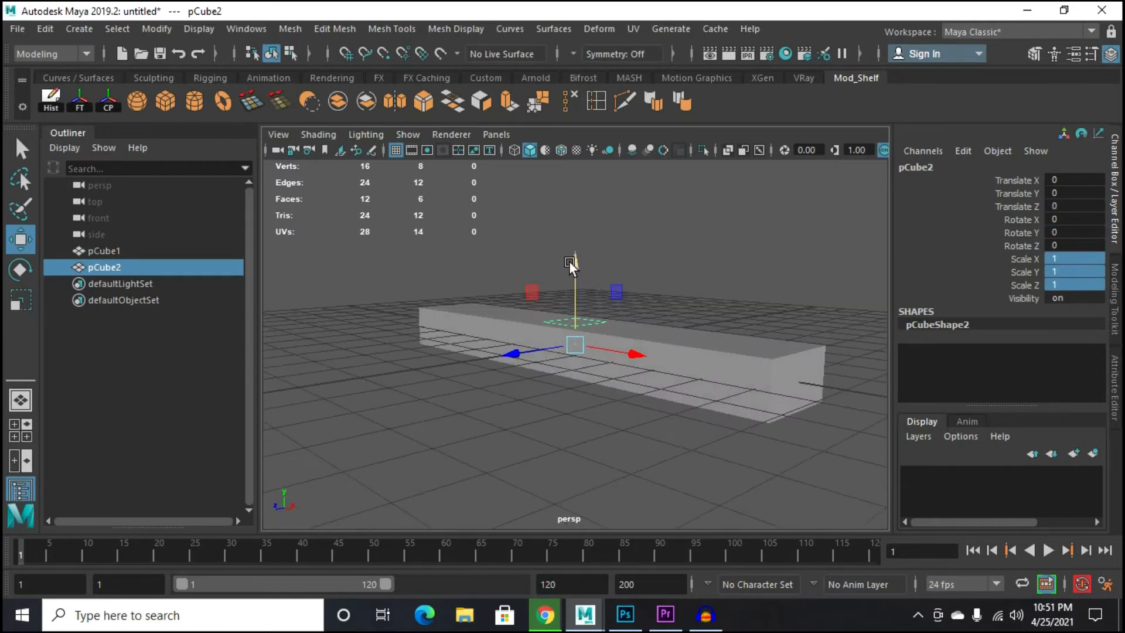
pyautogui.moveTo(568, 261); pyautogui.dragTo(551, 335)
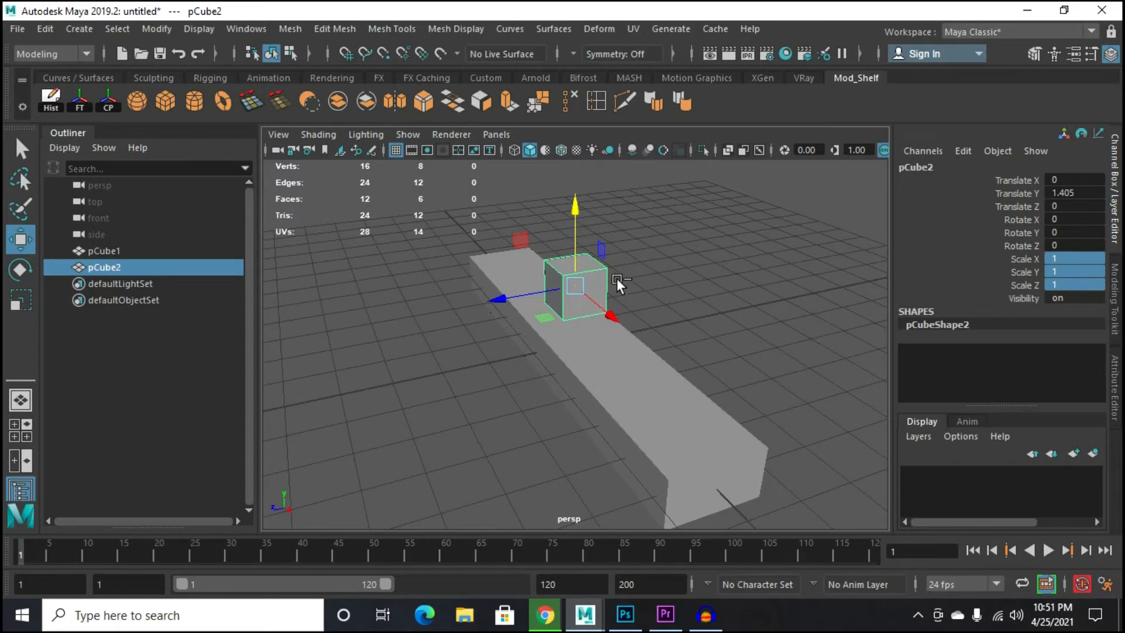
# Step: Undo the duplicate's upward move and its scale and translation resets
pyautogui.hotkey('ctrl', 'z')
pyautogui.hotkey('ctrl', 'z')
pyautogui.hotkey('shift', 'z')
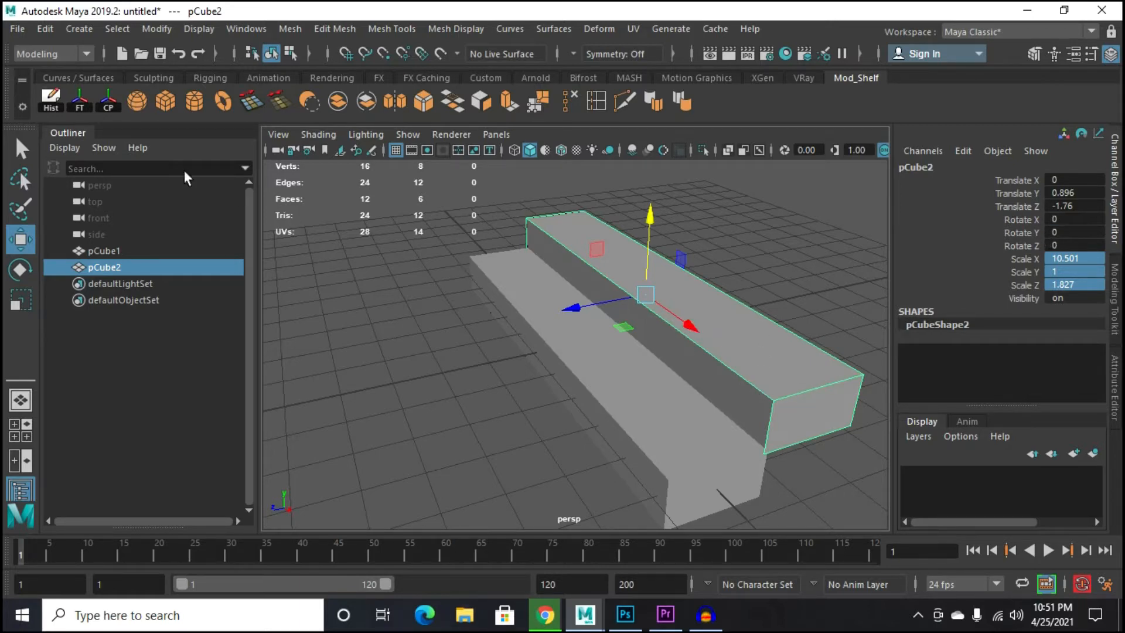
# Step: Freeze the transformations of the upper bar and reselect it to check its channel values
pyautogui.click(156, 29)
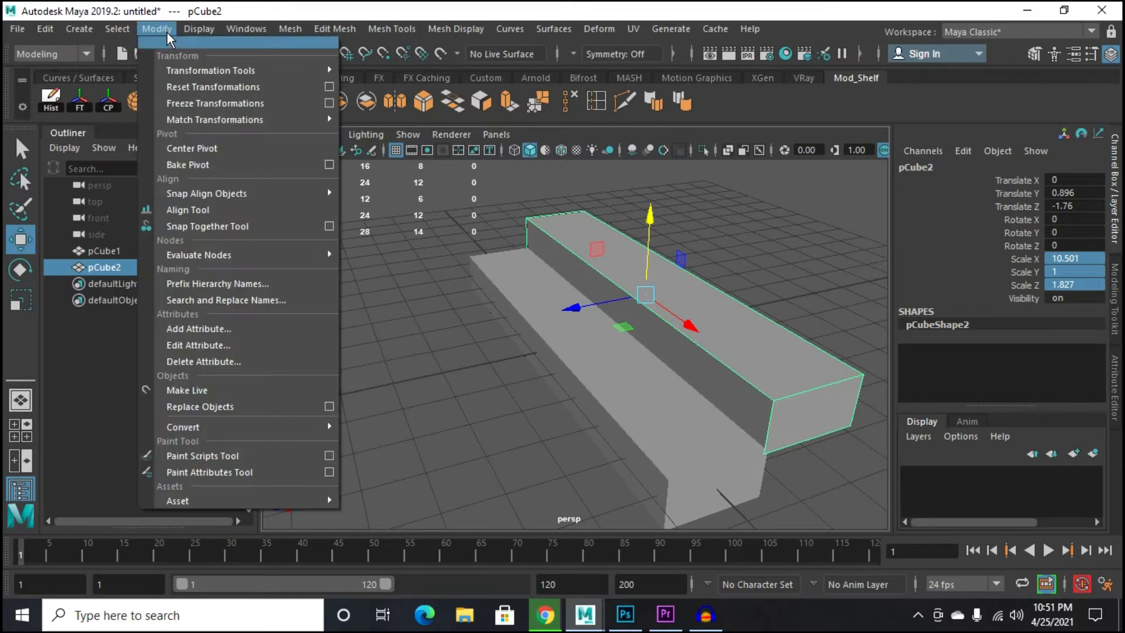
pyautogui.click(235, 103)
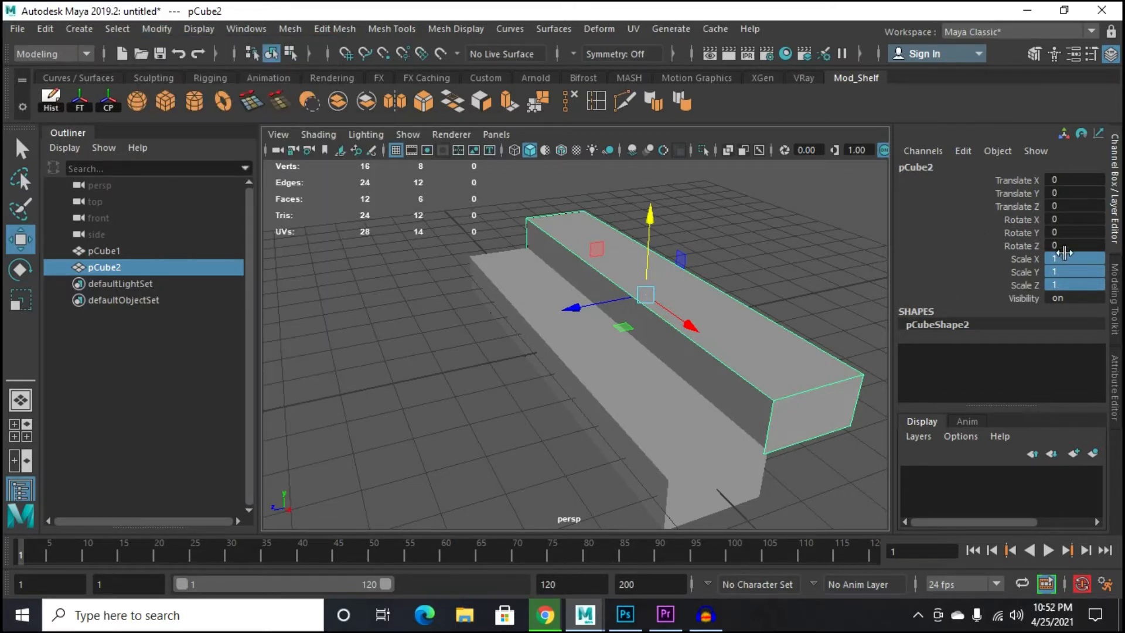
pyautogui.click(816, 279)
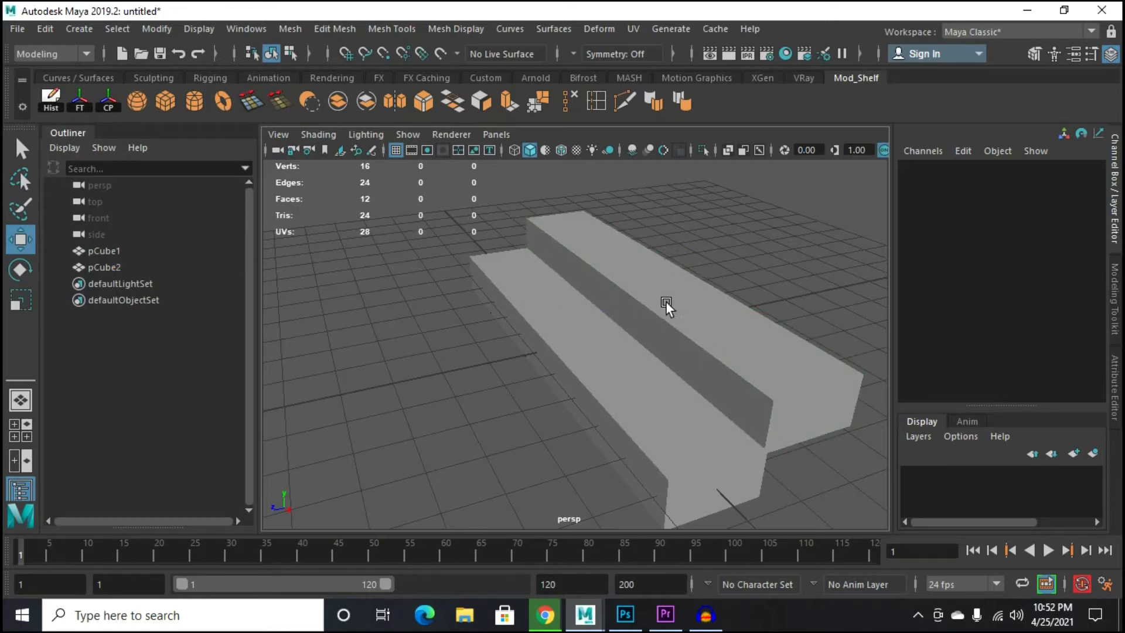
pyautogui.click(665, 301)
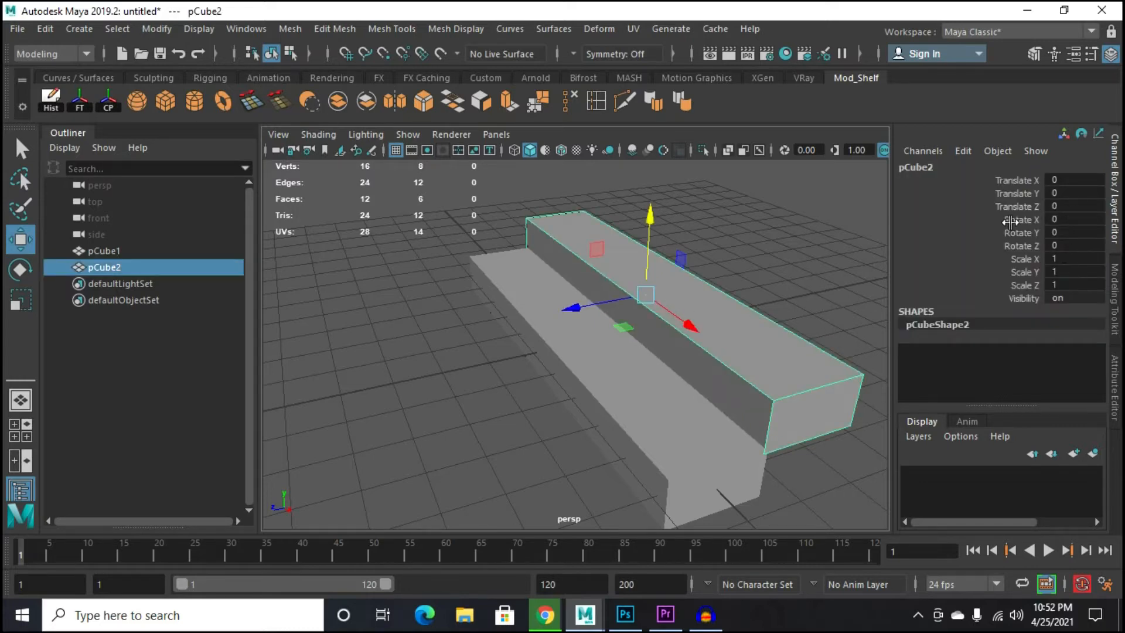
# Step: Move the upper bar to about -4.09 in Z and bring it back by setting Translate Z to 0
pyautogui.moveTo(606, 295); pyautogui.dragTo(719, 292)
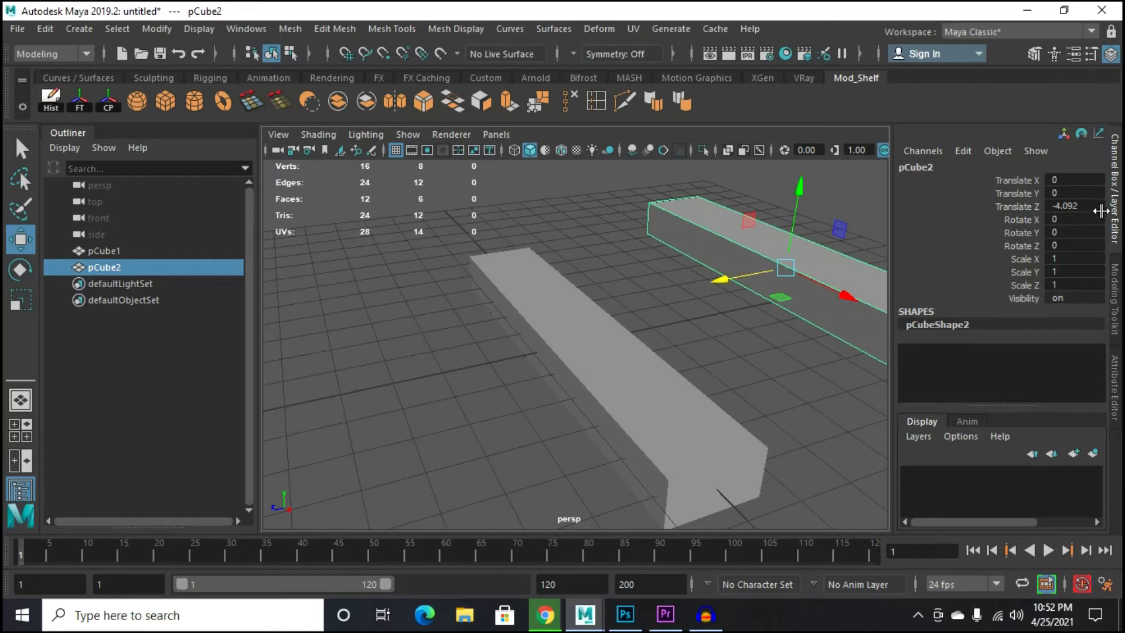
pyautogui.doubleClick(1083, 206)
pyautogui.write('0')
pyautogui.press('Return')
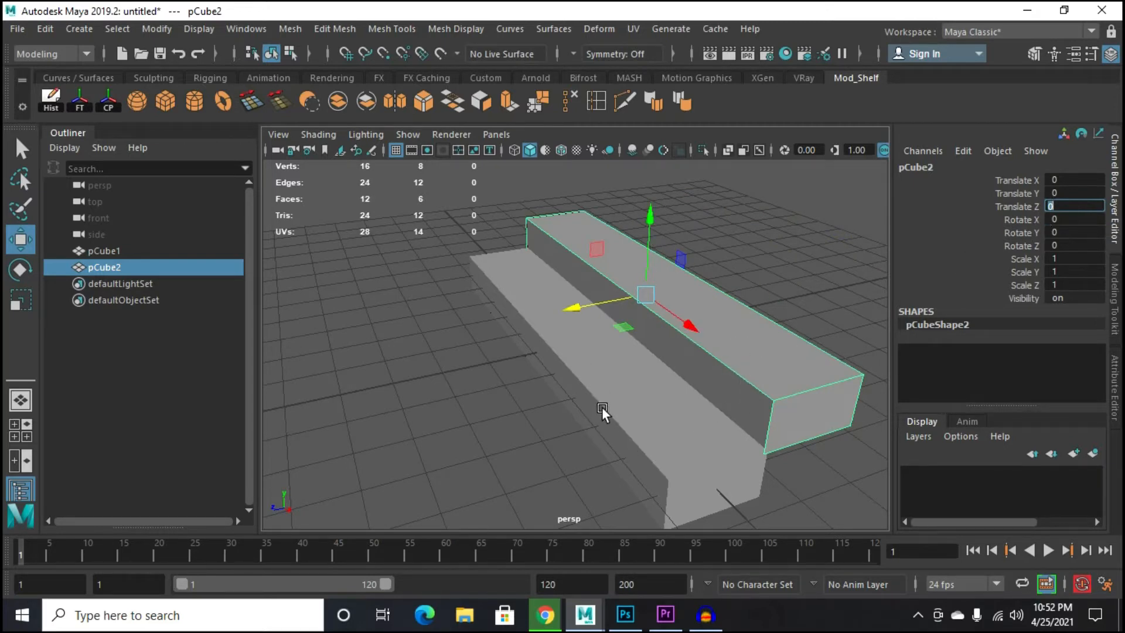
# Step: Freeze the transformations of the lower bar
pyautogui.scroll(-3, 732, 331)
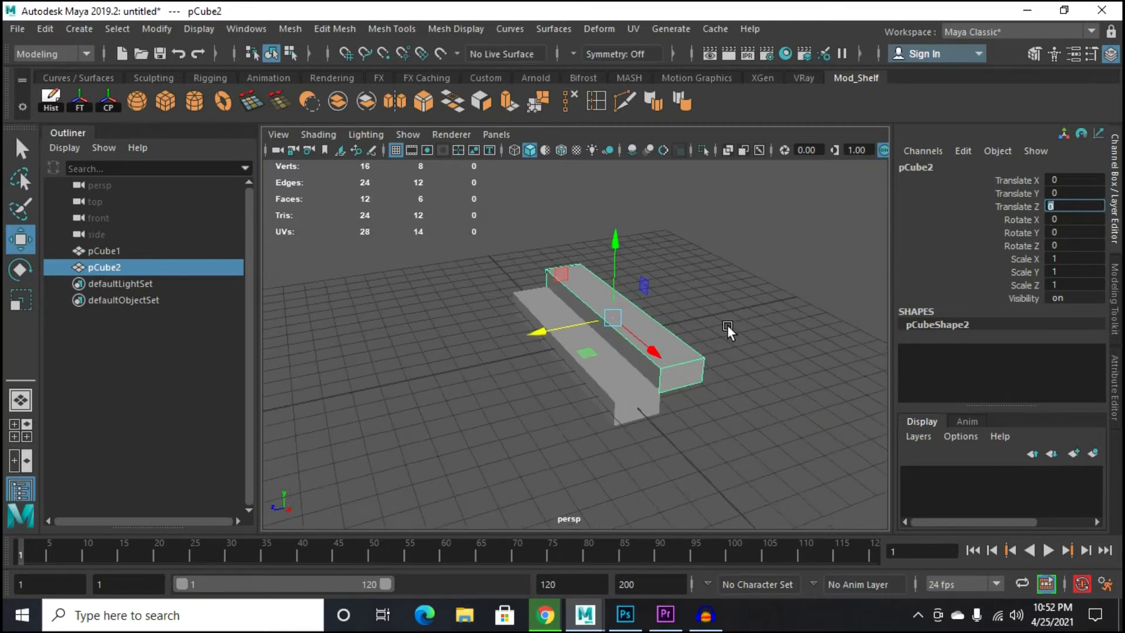
pyautogui.keyDown('alt'); pyautogui.moveTo(671, 358); pyautogui.dragTo(631, 353); pyautogui.keyUp('alt')
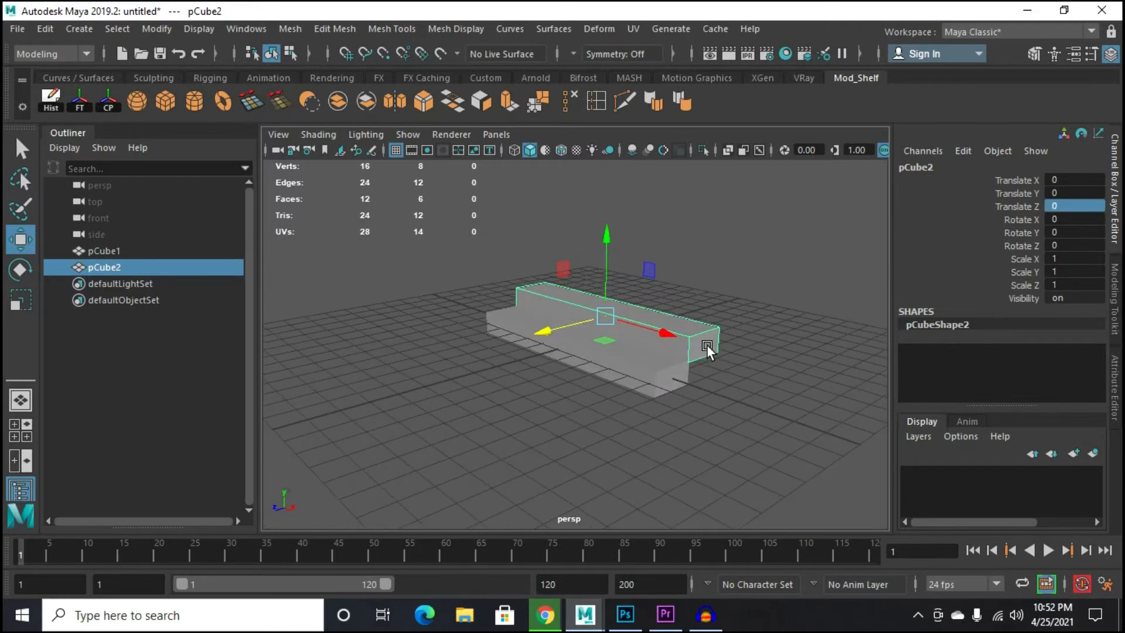
pyautogui.scroll(3, 691, 400)
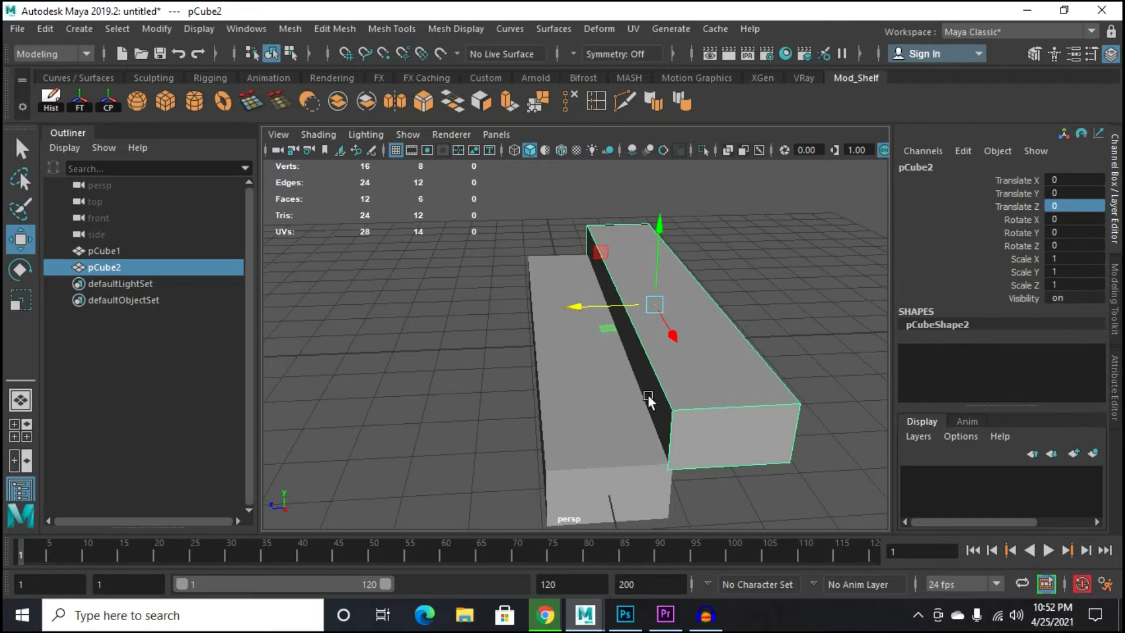
pyautogui.keyDown('alt'); pyautogui.moveTo(647, 394); pyautogui.dragTo(696, 395); pyautogui.keyUp('alt')
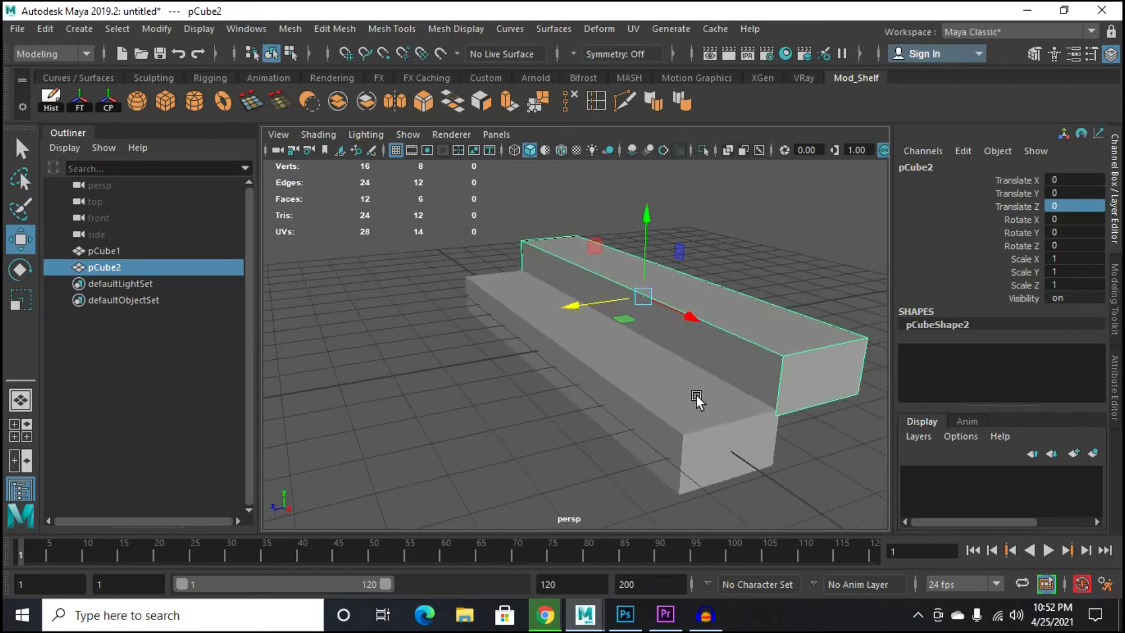
pyautogui.click(632, 395)
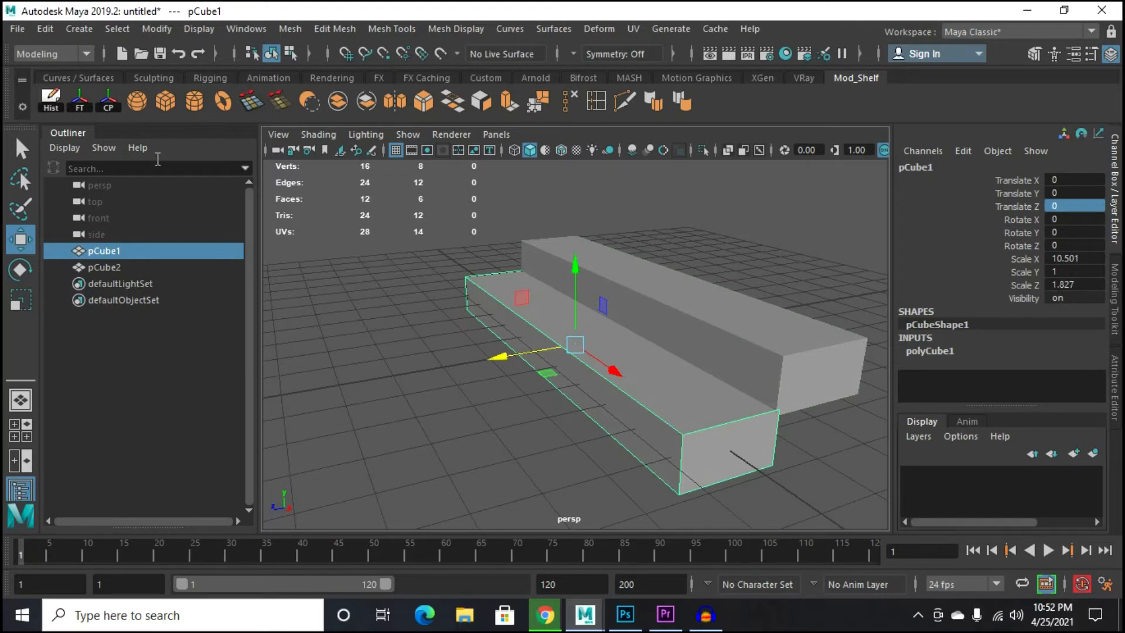
pyautogui.click(156, 29)
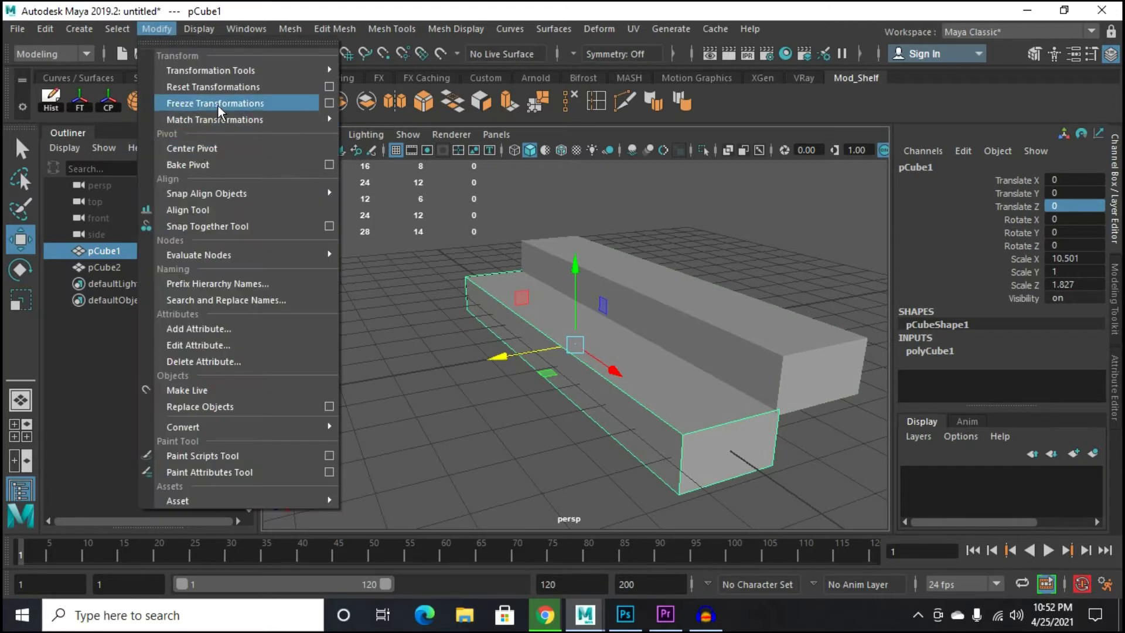
pyautogui.click(220, 103)
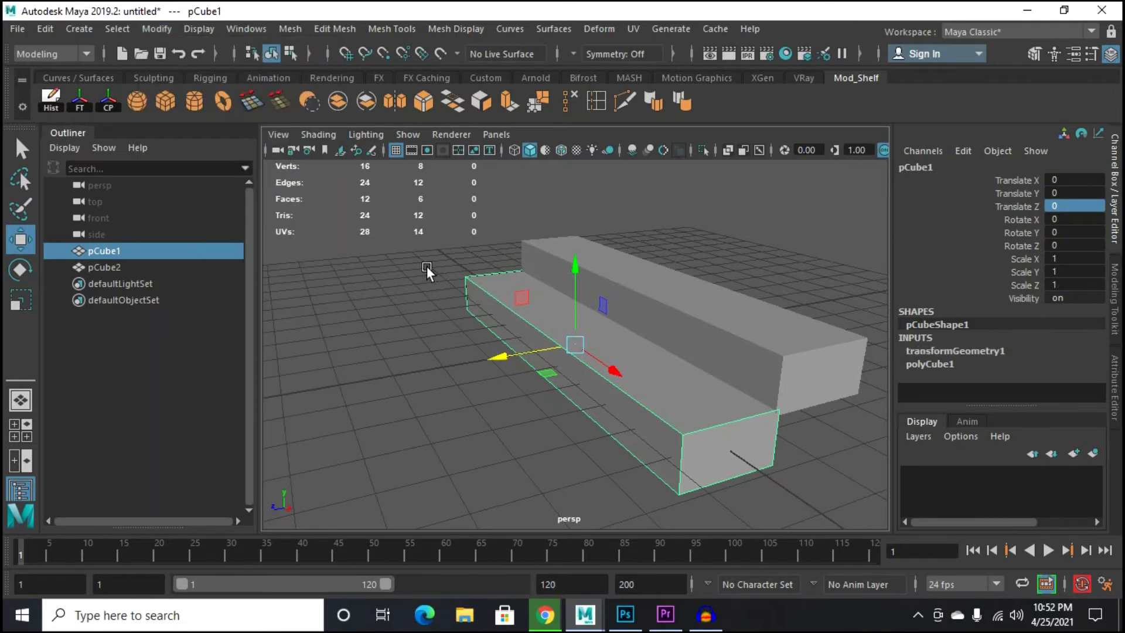
# Step: Select both stair bars together and duplicate the pair
pyautogui.moveTo(469, 233); pyautogui.dragTo(626, 354)
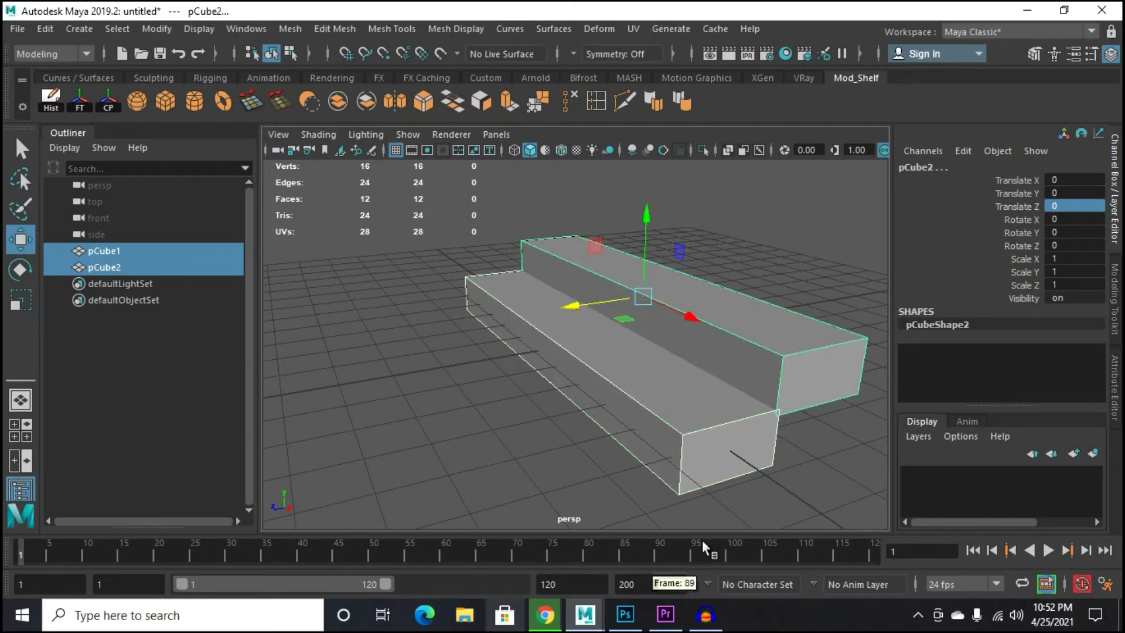
pyautogui.keyDown('shift'); pyautogui.click(786, 410); pyautogui.keyUp('shift')
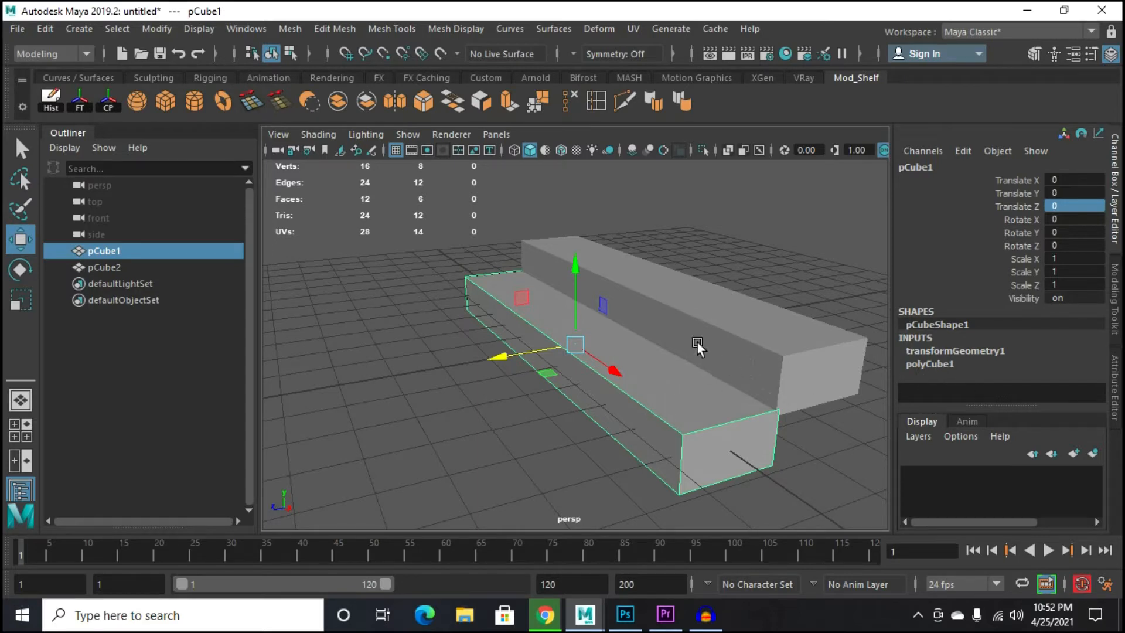
pyautogui.moveTo(658, 415)
pyautogui.keyDown('alt'); pyautogui.mouseDown()
pyautogui.moveTo(691, 415)
pyautogui.moveTo(674, 408)
pyautogui.mouseUp(); pyautogui.keyUp('alt')
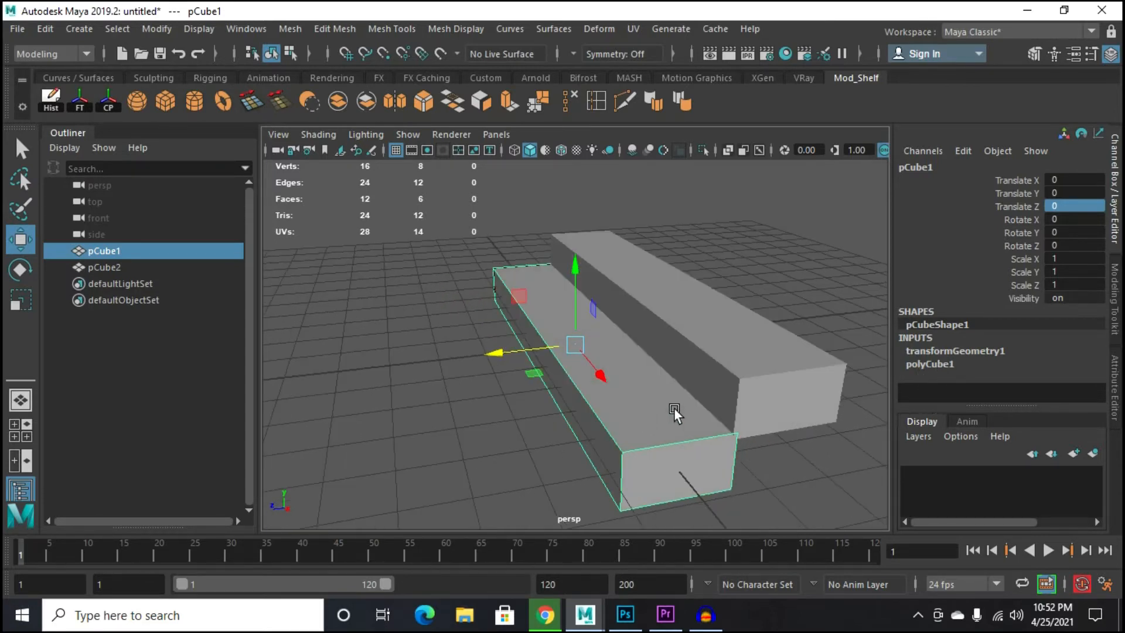
pyautogui.keyDown('shift'); pyautogui.click(741, 428); pyautogui.keyUp('shift')
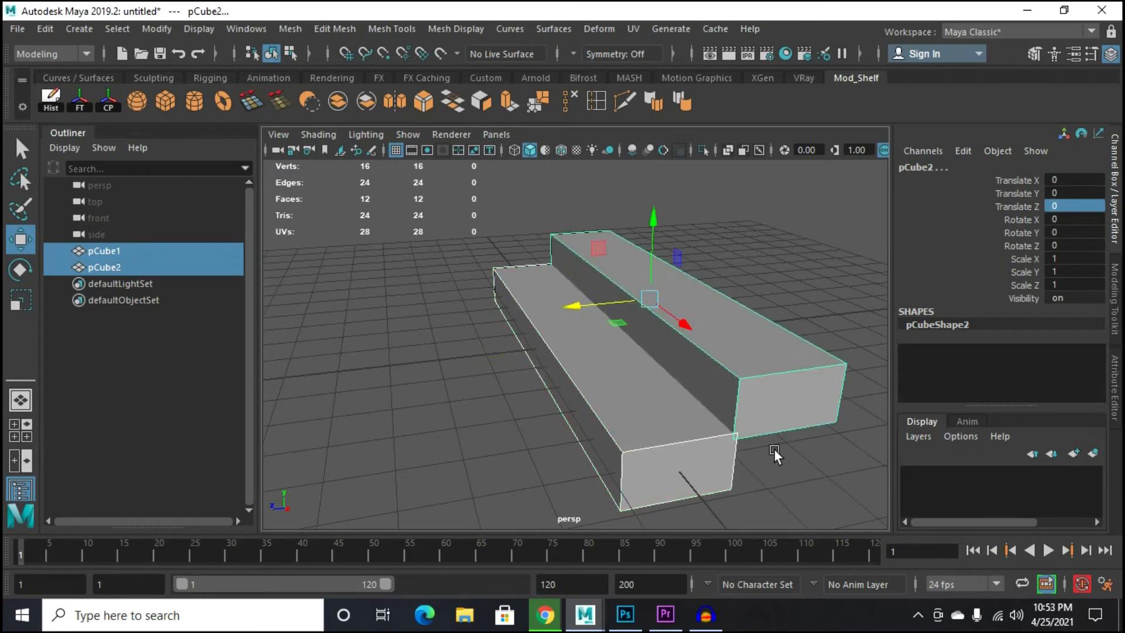
pyautogui.hotkey('ctrl', 'd')
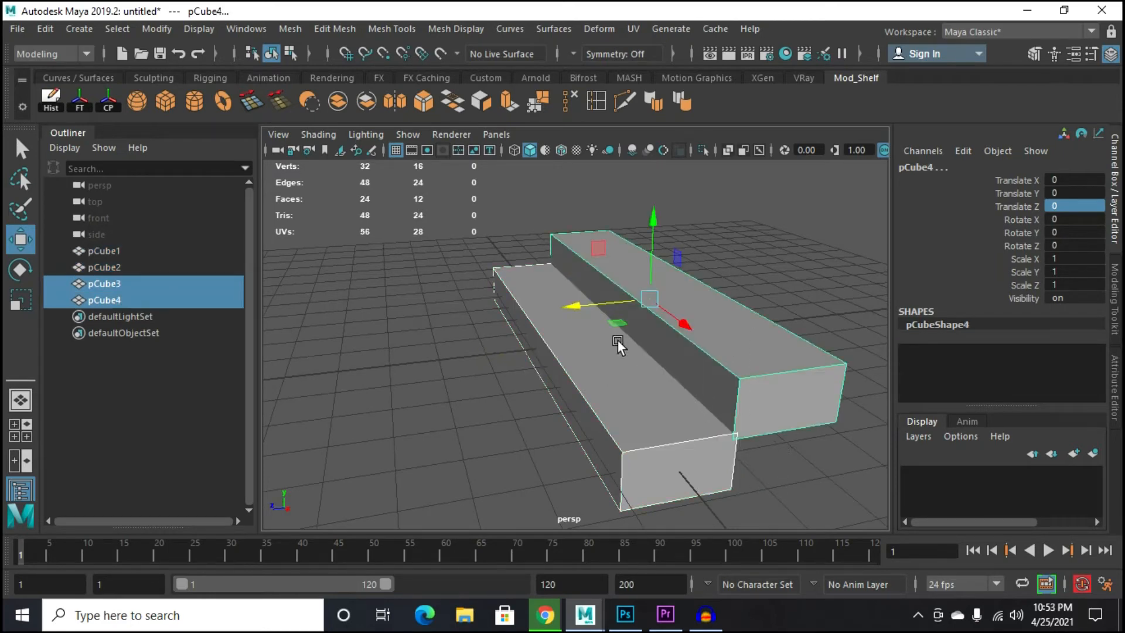
# Step: Move the duplicated pair to about -3.542 in Z and 1.886 in Y so the bars continue the staircase
pyautogui.moveTo(574, 305); pyautogui.dragTo(719, 277)
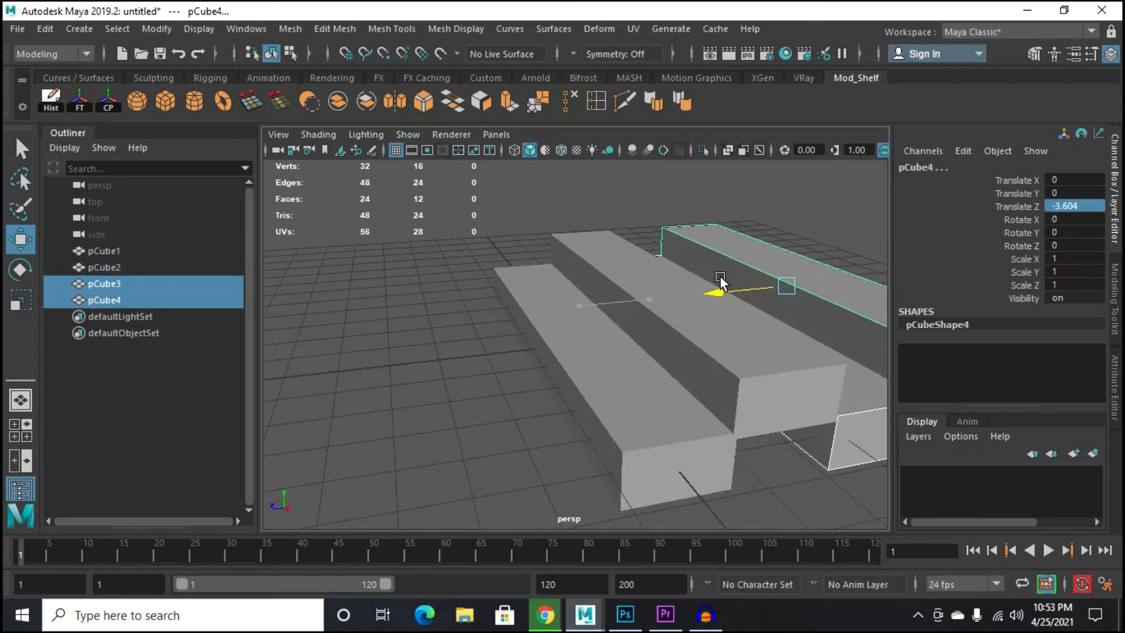
pyautogui.moveTo(784, 219); pyautogui.dragTo(814, 111)
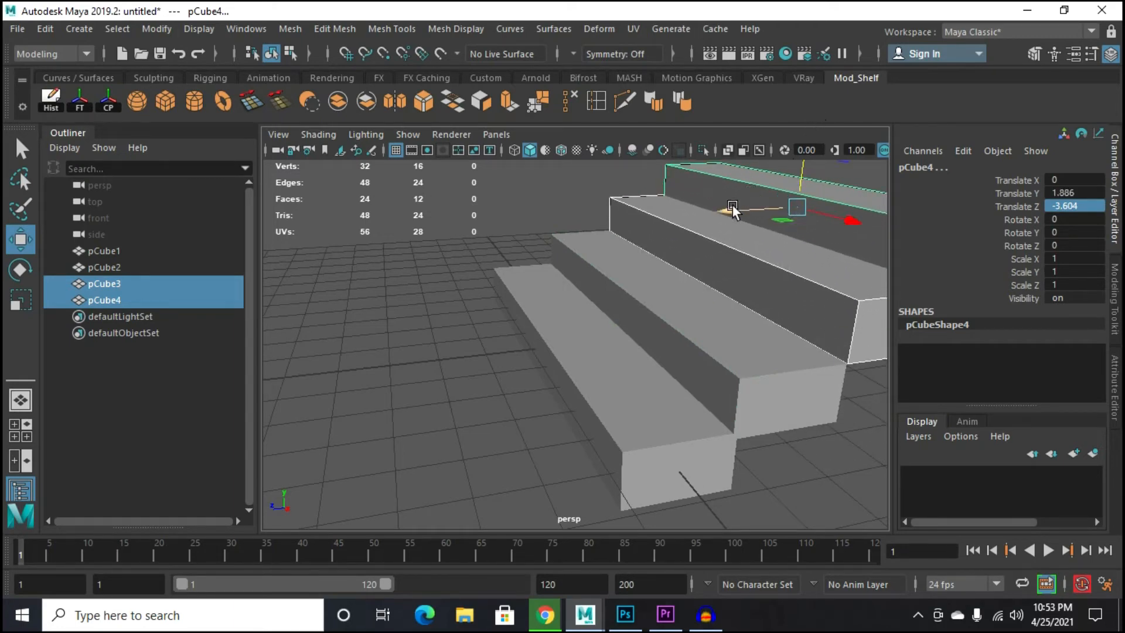
pyautogui.moveTo(732, 208); pyautogui.dragTo(729, 209)
pyautogui.scroll(-5, 735, 236)
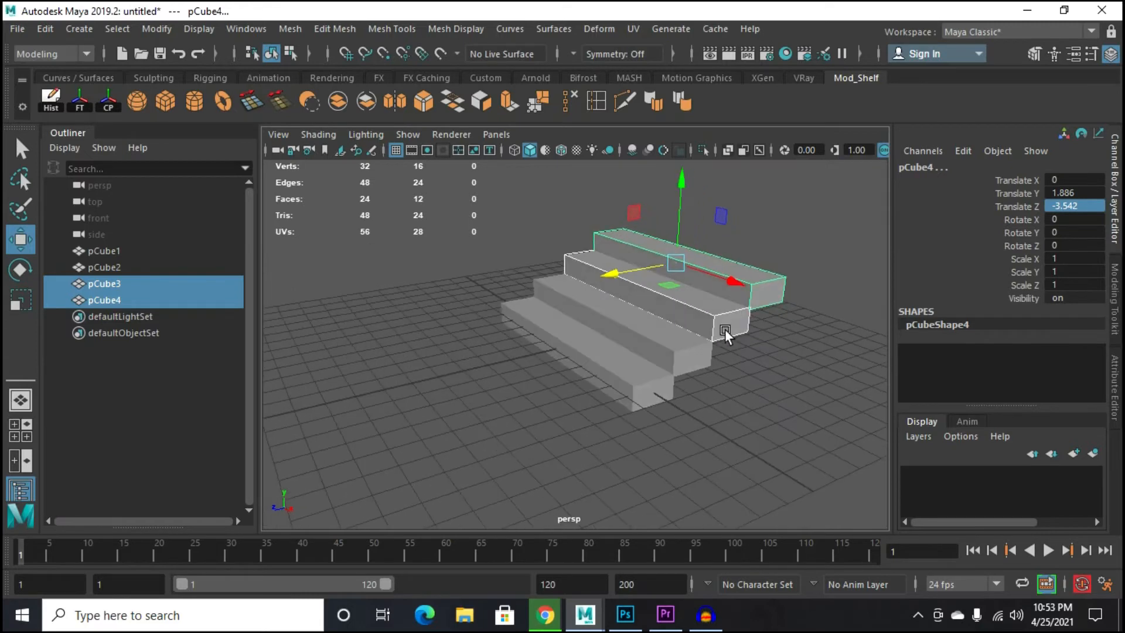
pyautogui.scroll(3, 641, 346)
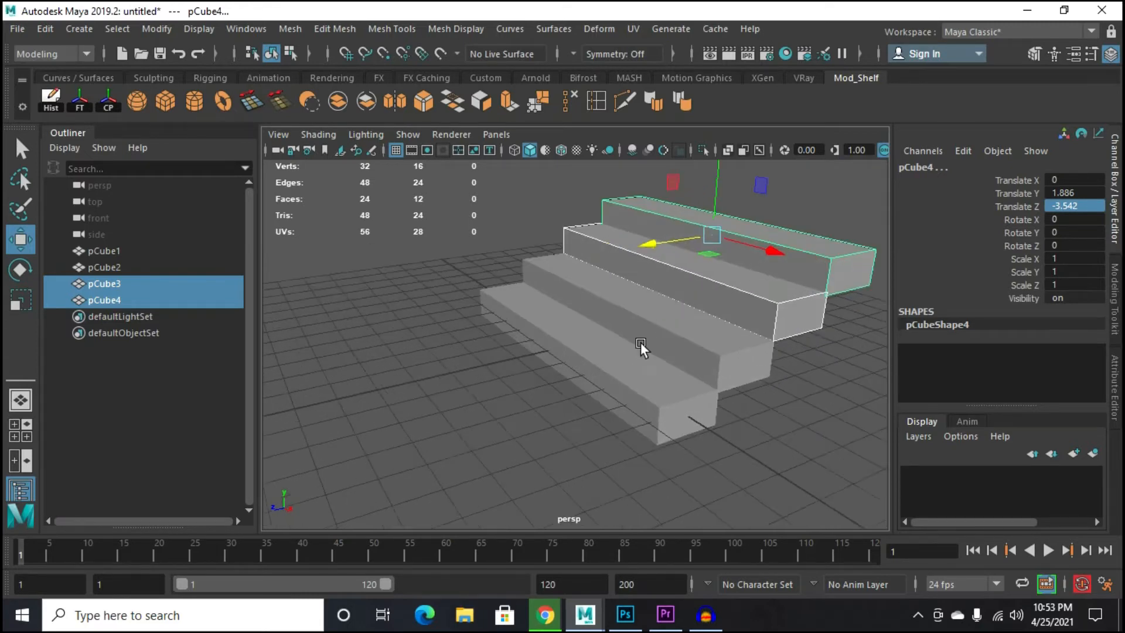
# Step: Combine all four stair bars into one mesh and separate it back into individual bars
pyautogui.scroll(-5, 674, 357)
pyautogui.moveTo(451, 258); pyautogui.dragTo(722, 398)
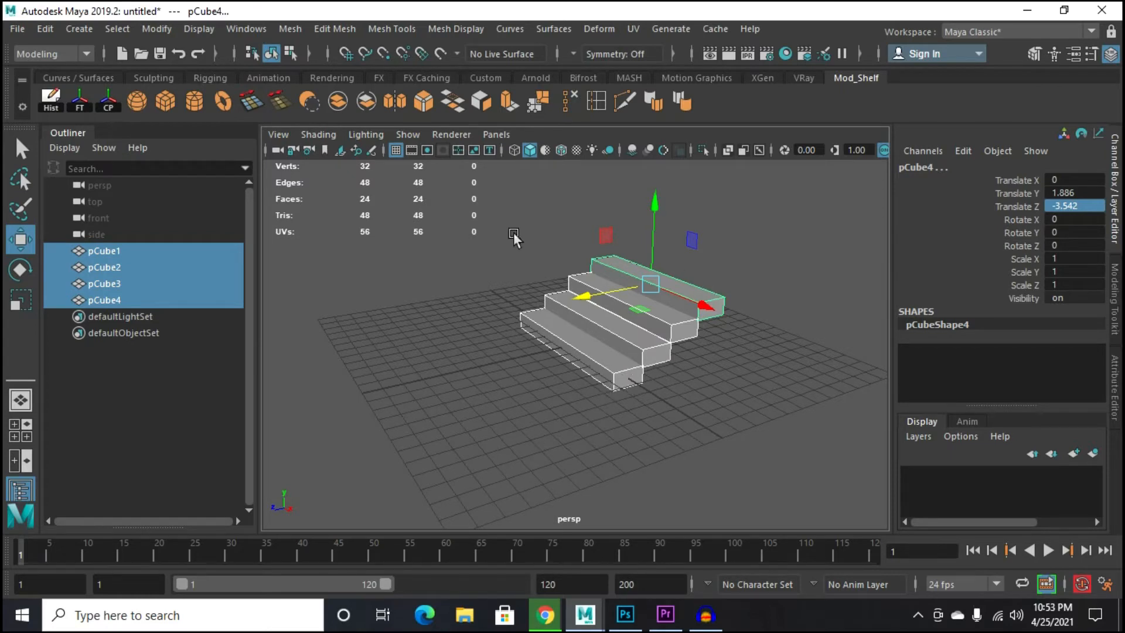
pyautogui.click(288, 29)
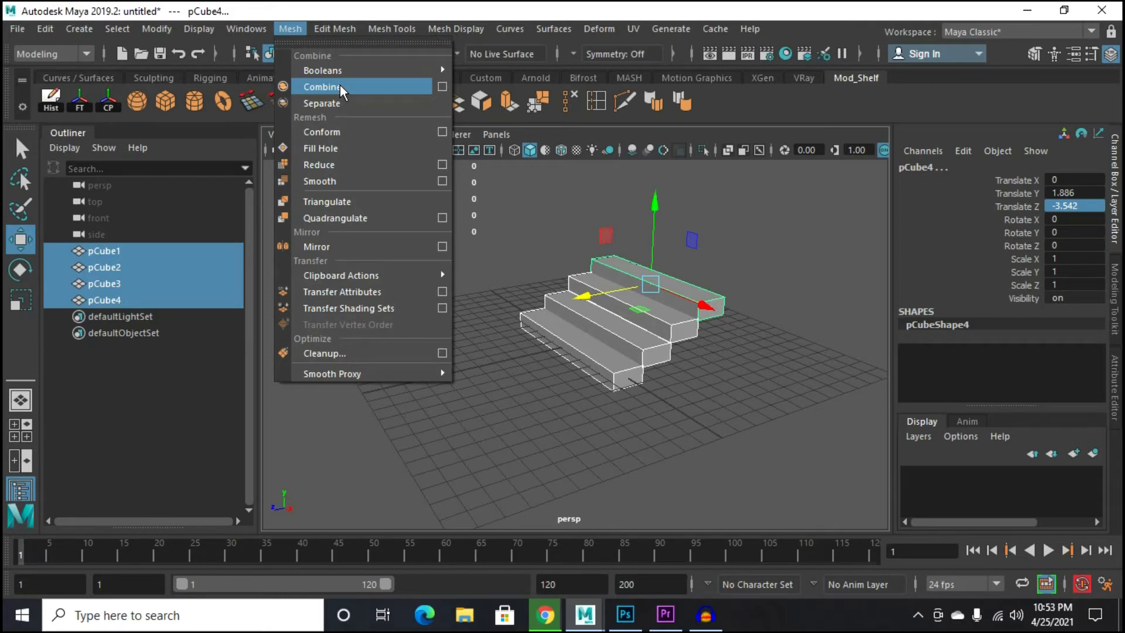
pyautogui.click(340, 86)
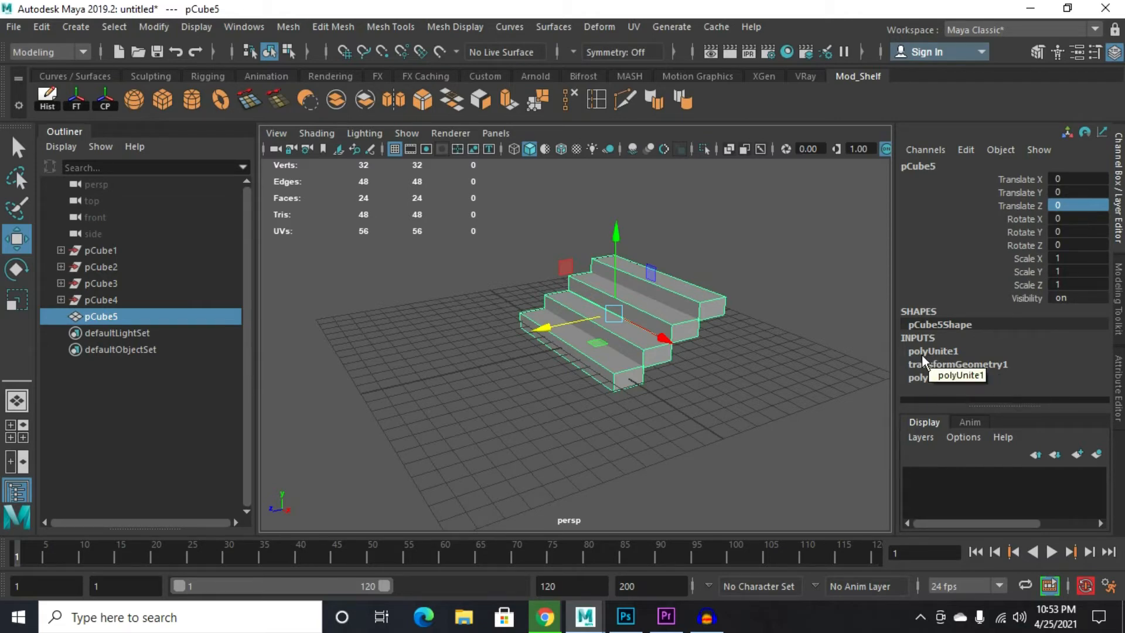
pyautogui.click(290, 26)
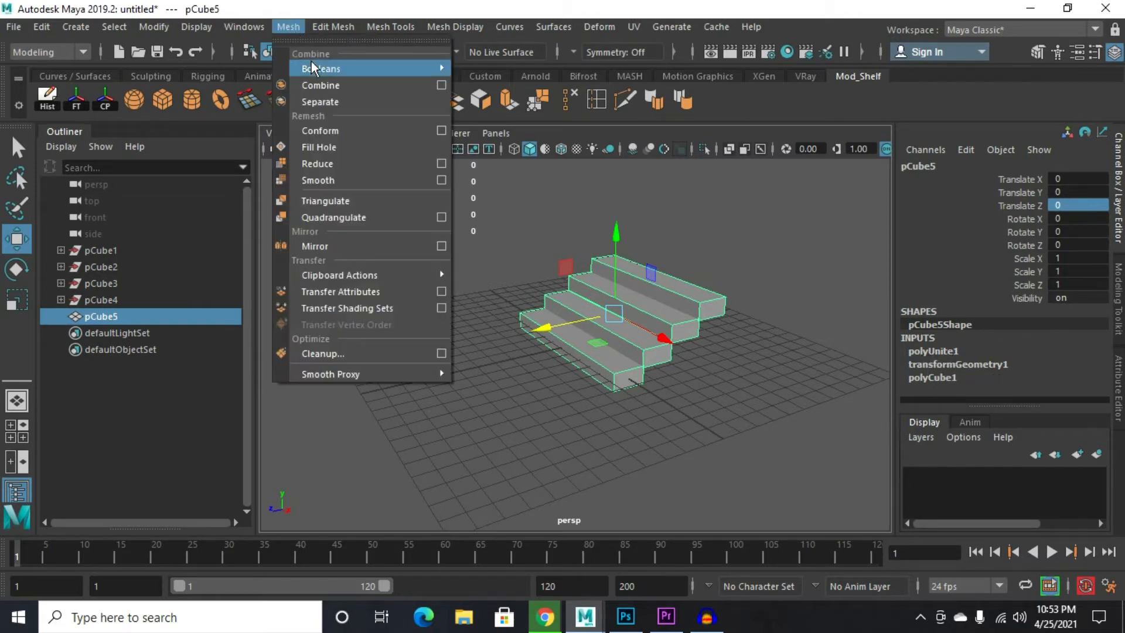
pyautogui.click(339, 100)
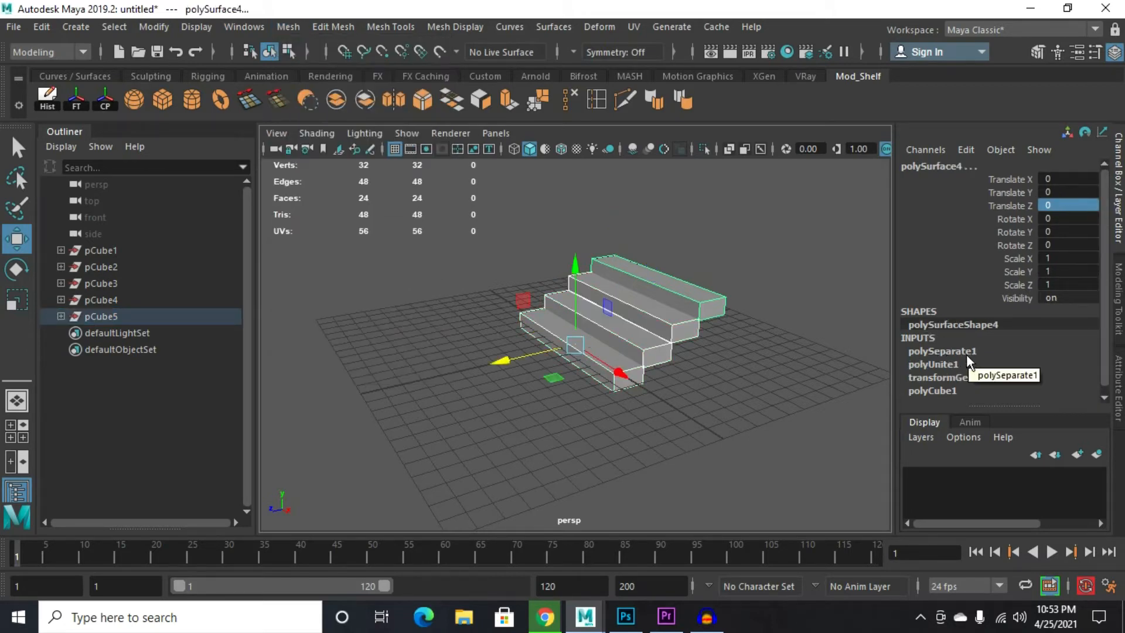
# Step: Test a slight Z move on the separated top bar, undo it, and center the bar's pivot
pyautogui.click(712, 310)
pyautogui.moveTo(500, 364)
pyautogui.mouseDown()
pyautogui.moveTo(567, 345)
pyautogui.moveTo(494, 367)
pyautogui.mouseUp()
pyautogui.hotkey('ctrl', 'z')
pyautogui.scroll(3, 607, 375)
pyautogui.scroll(2, 607, 379)
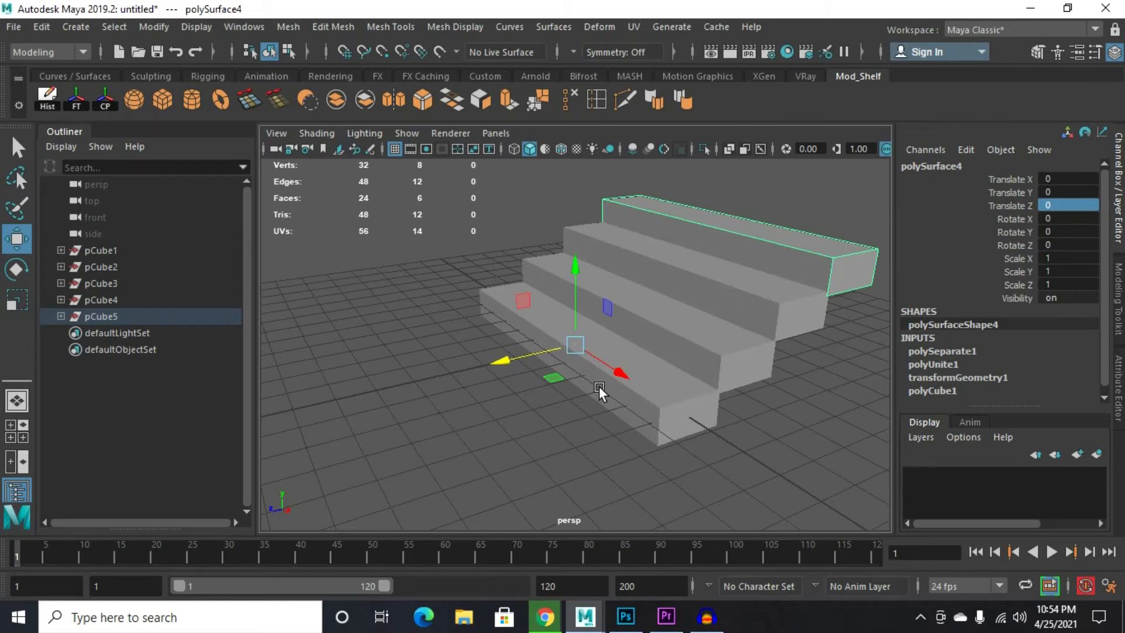
pyautogui.keyDown('alt'); pyautogui.moveTo(565, 382); pyautogui.dragTo(643, 399); pyautogui.keyUp('alt')
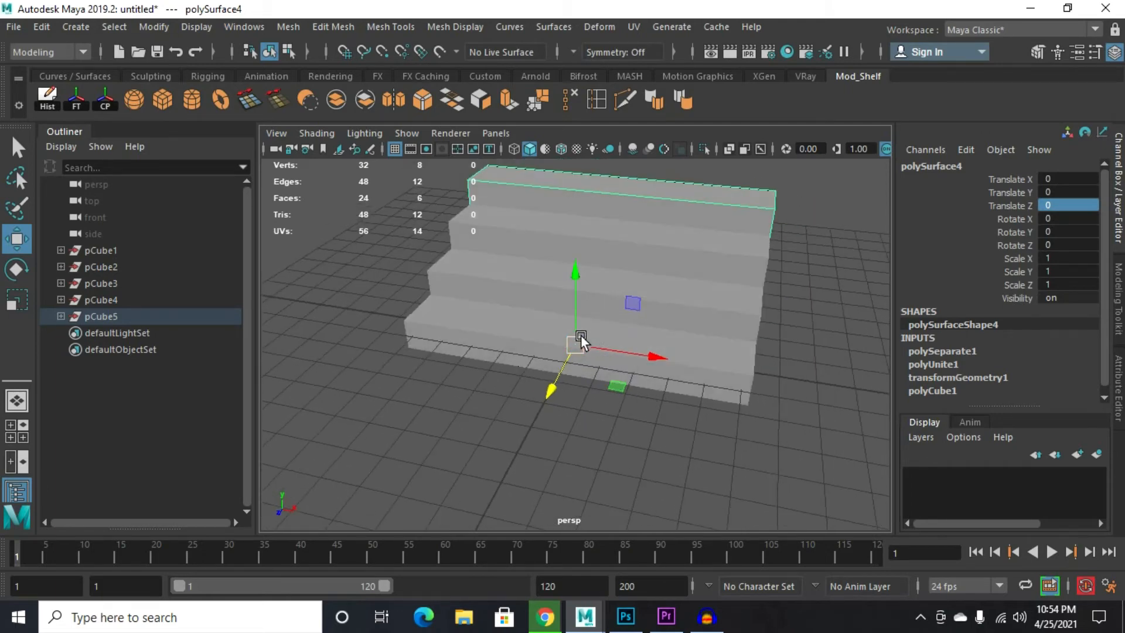
pyautogui.keyDown('alt'); pyautogui.moveTo(711, 244); pyautogui.dragTo(625, 248); pyautogui.keyUp('alt')
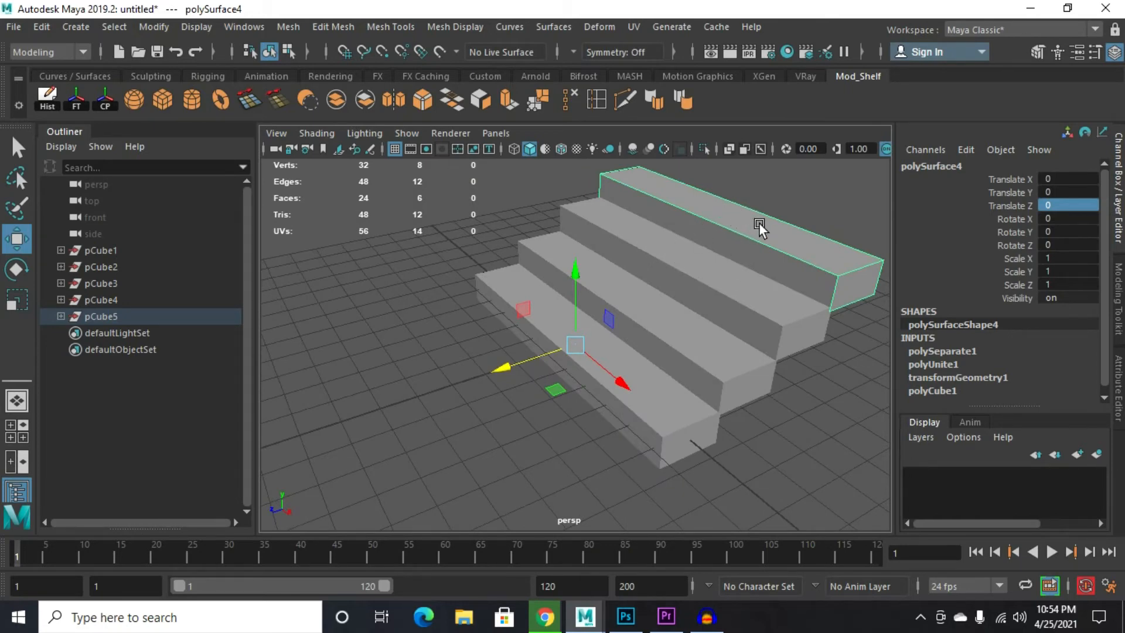
pyautogui.click(154, 27)
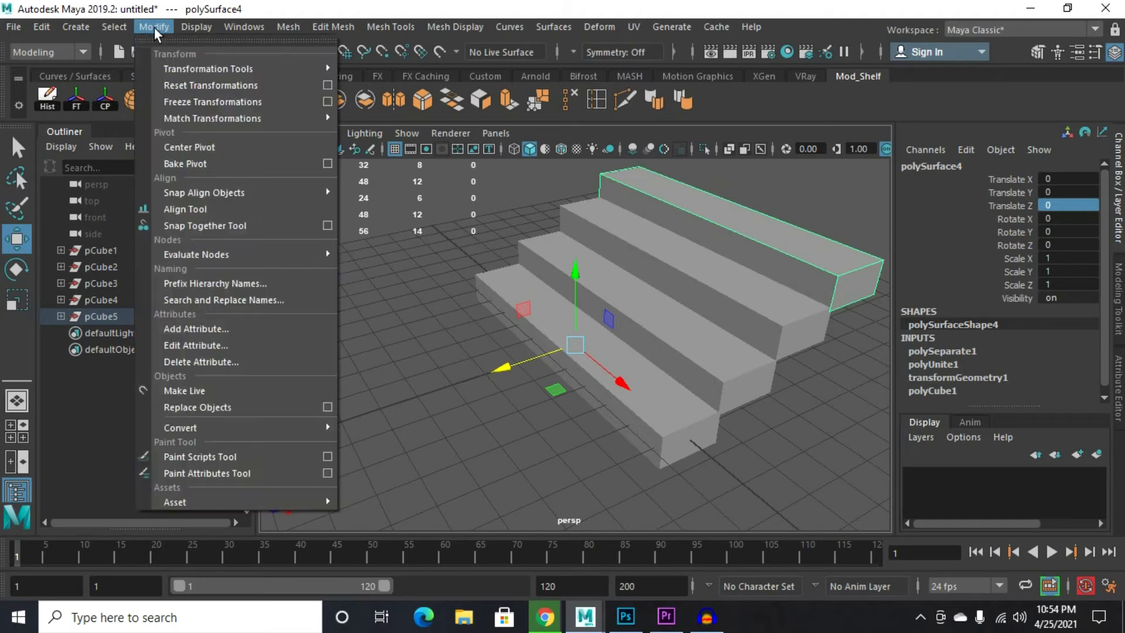
pyautogui.click(237, 147)
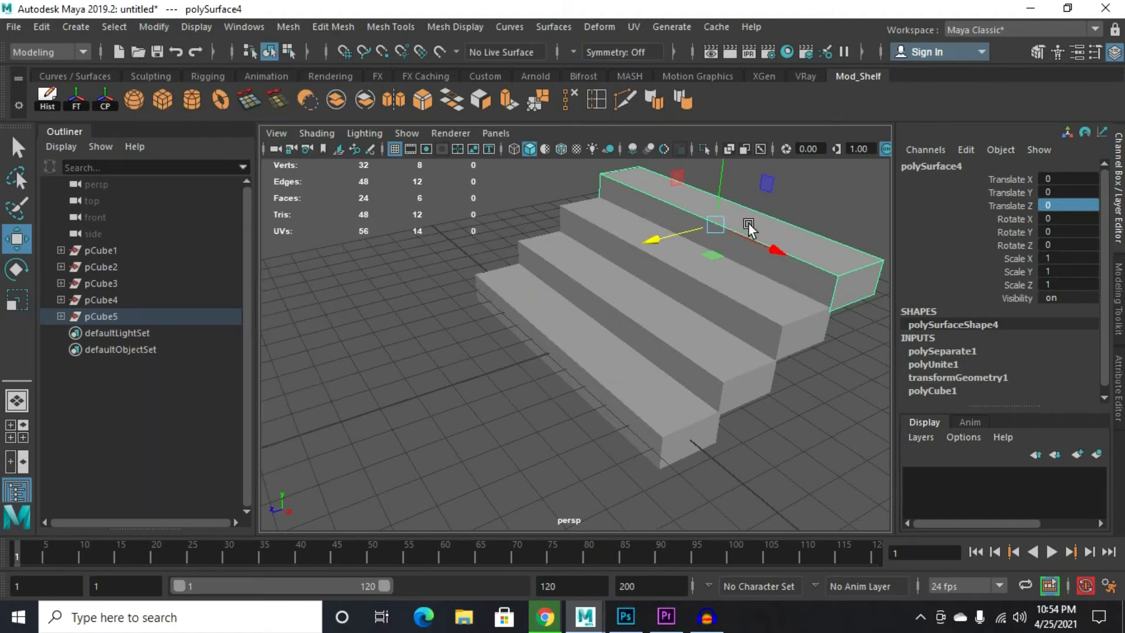
# Step: Try moving the top bar forward along Z over the lower bars and undo the move
pyautogui.keyDown('alt'); pyautogui.moveTo(693, 241); pyautogui.dragTo(648, 251); pyautogui.keyUp('alt')
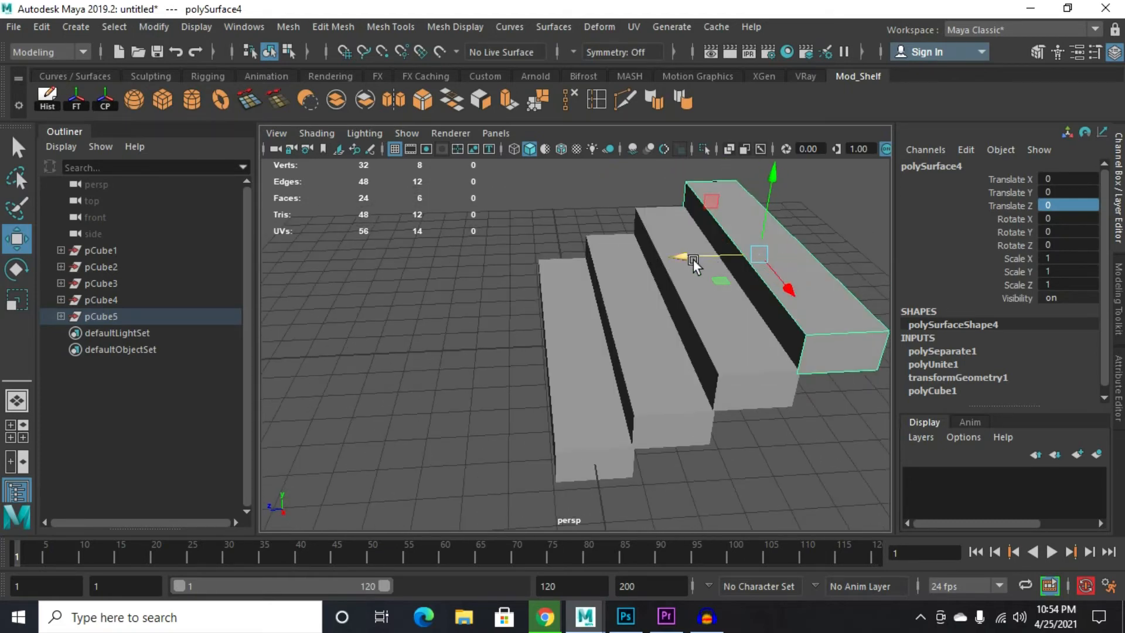
pyautogui.moveTo(694, 260); pyautogui.dragTo(469, 278)
pyautogui.hotkey('ctrl', 'z')
# Step: Snap the top bar's pivot to the upper inner corner vertex of its near end, using point snapping
pyautogui.press('d')
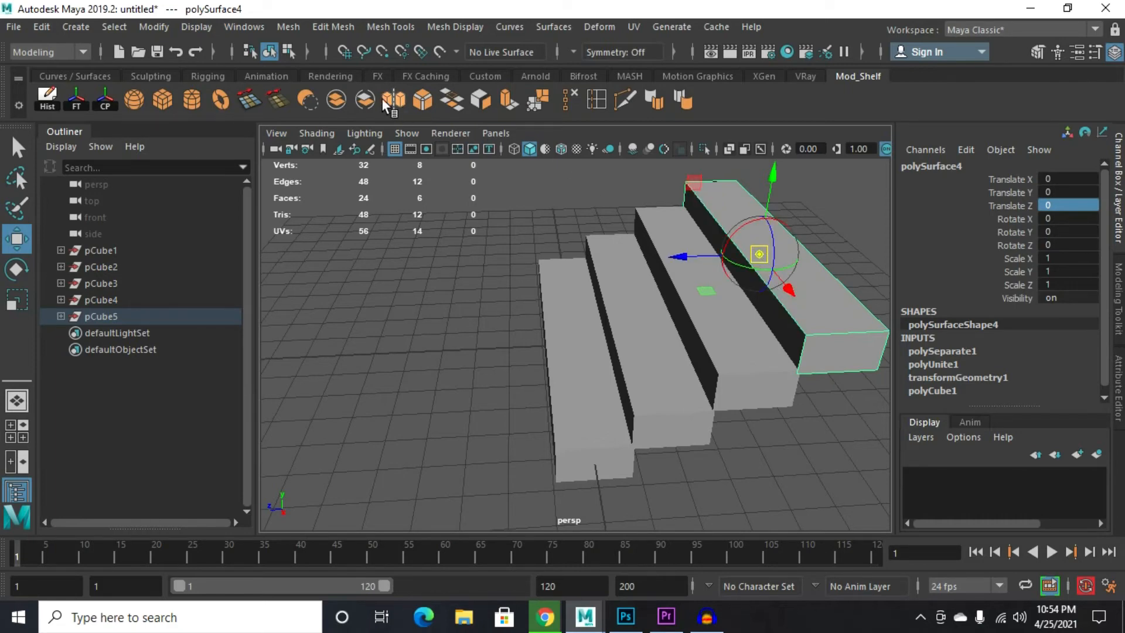
pyautogui.click(383, 50)
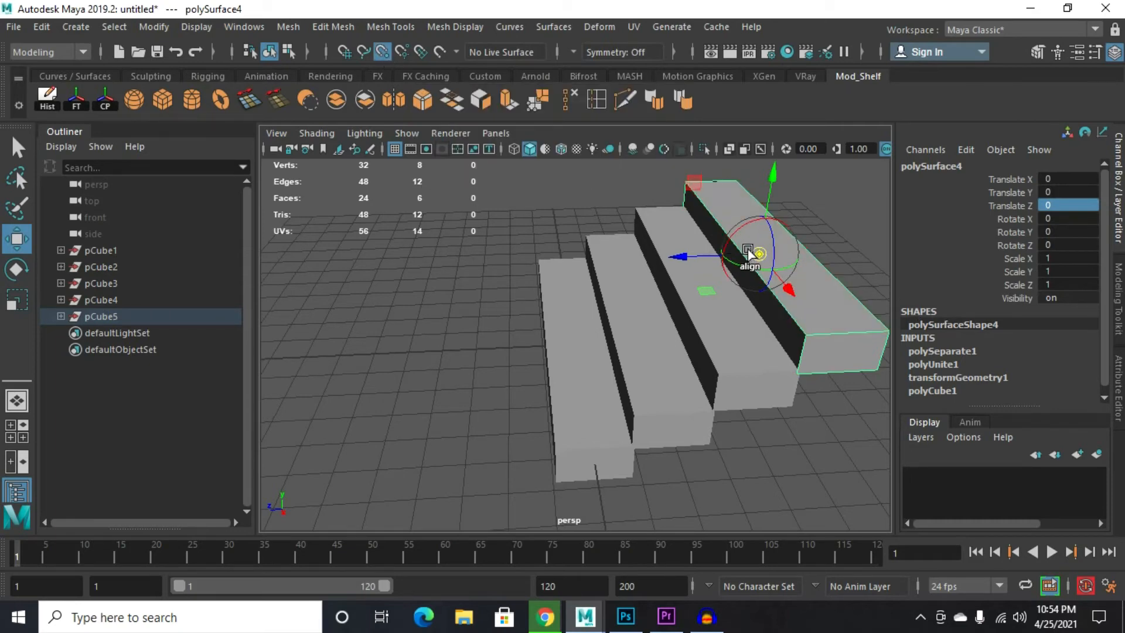
pyautogui.moveTo(755, 252); pyautogui.dragTo(781, 287)
pyautogui.press('d')
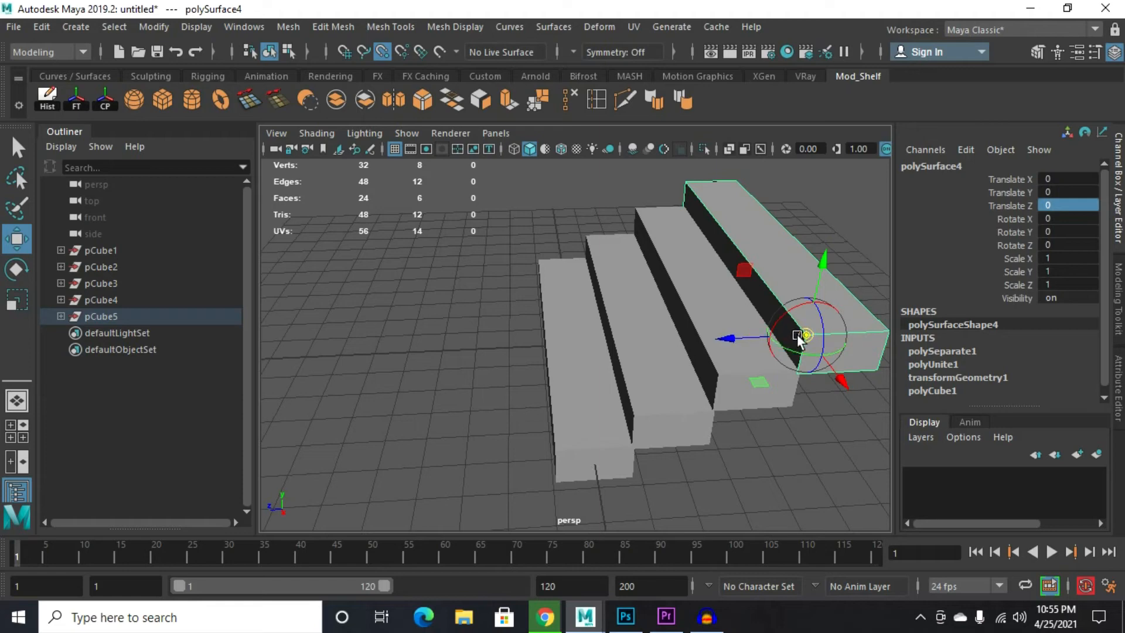
pyautogui.click(17, 243)
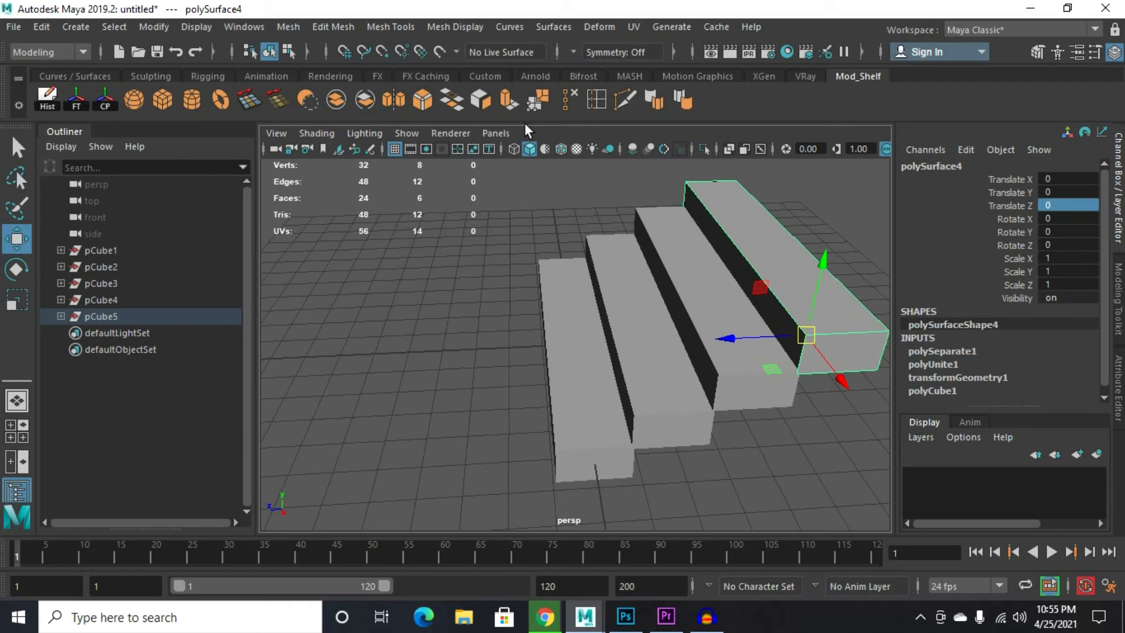
# Step: Try moving the top bar to about 5.144 in Z and rotating it around its corner pivot
pyautogui.moveTo(732, 340); pyautogui.dragTo(482, 347)
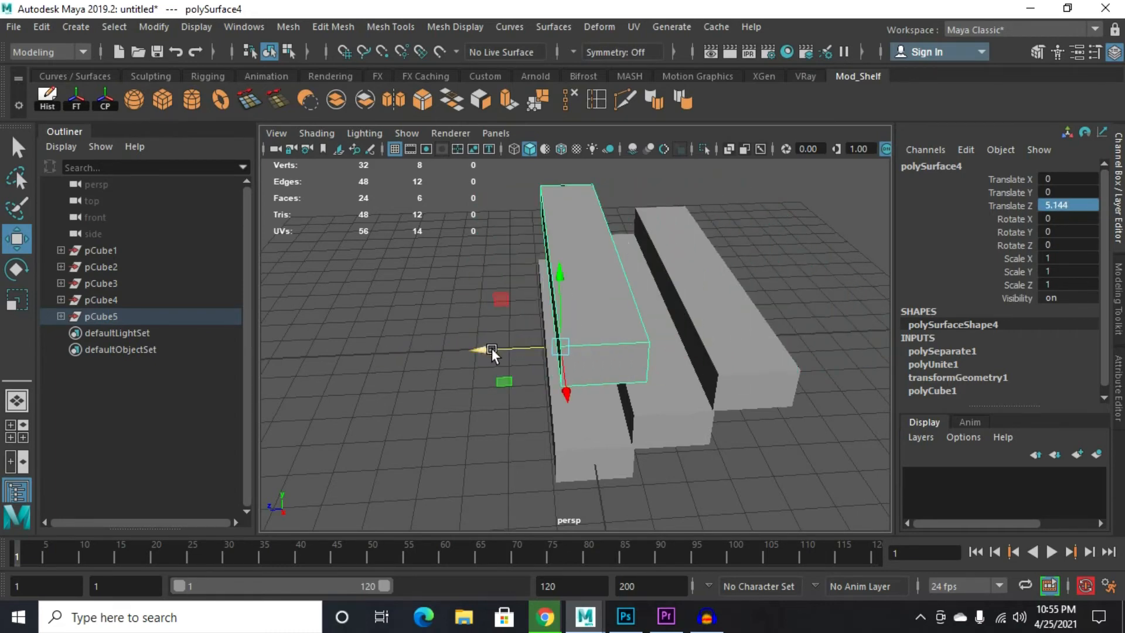
pyautogui.press('e')
pyautogui.moveTo(575, 319); pyautogui.dragTo(574, 366)
pyautogui.hotkey('ctrl', 'z')
# Step: Try scaling the top bar uniformly to about 1.025 from its corner pivot, and undo the scaling and the Z move
pyautogui.press('r')
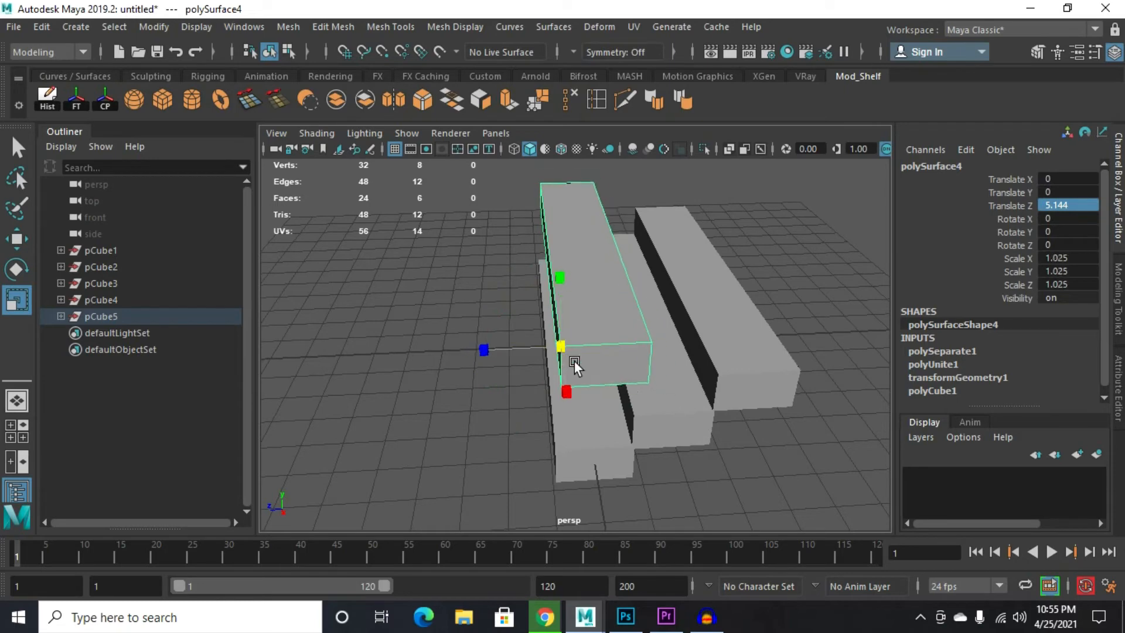
pyautogui.hotkey('ctrl', 'z')
pyautogui.hotkey('ctrl', 'z')
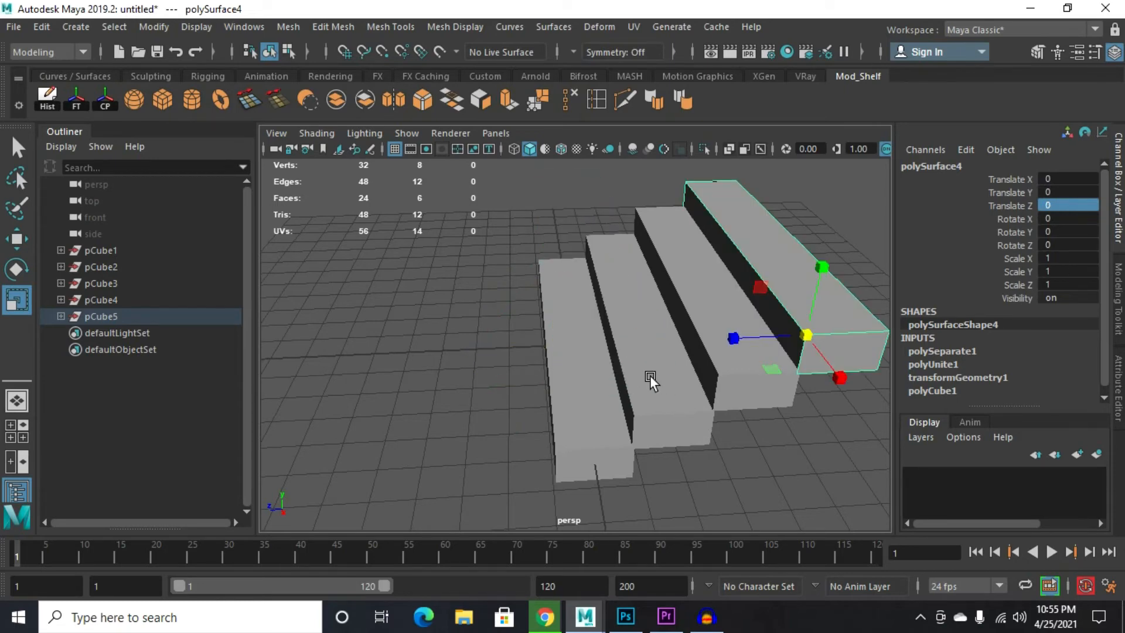
# Step: Select all four stair bars and center their pivots
pyautogui.scroll(-5, 649, 376)
pyautogui.keyDown('alt'); pyautogui.moveTo(625, 369); pyautogui.dragTo(659, 369); pyautogui.keyUp('alt')
pyautogui.moveTo(488, 232); pyautogui.dragTo(741, 438)
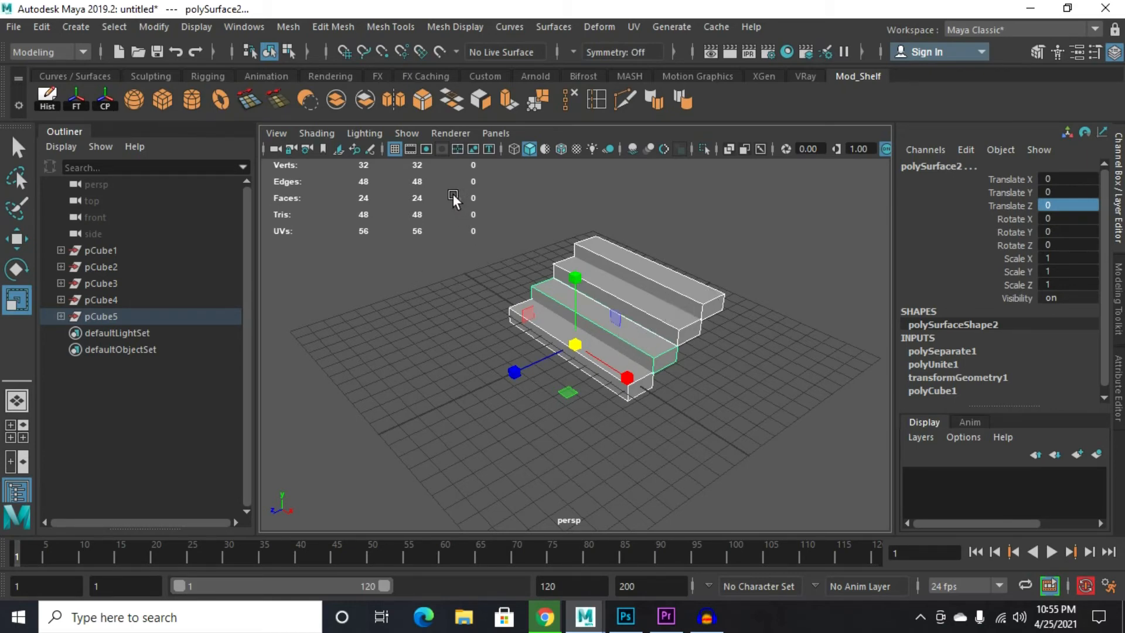
pyautogui.moveTo(453, 197); pyautogui.dragTo(744, 432)
pyautogui.click(104, 104)
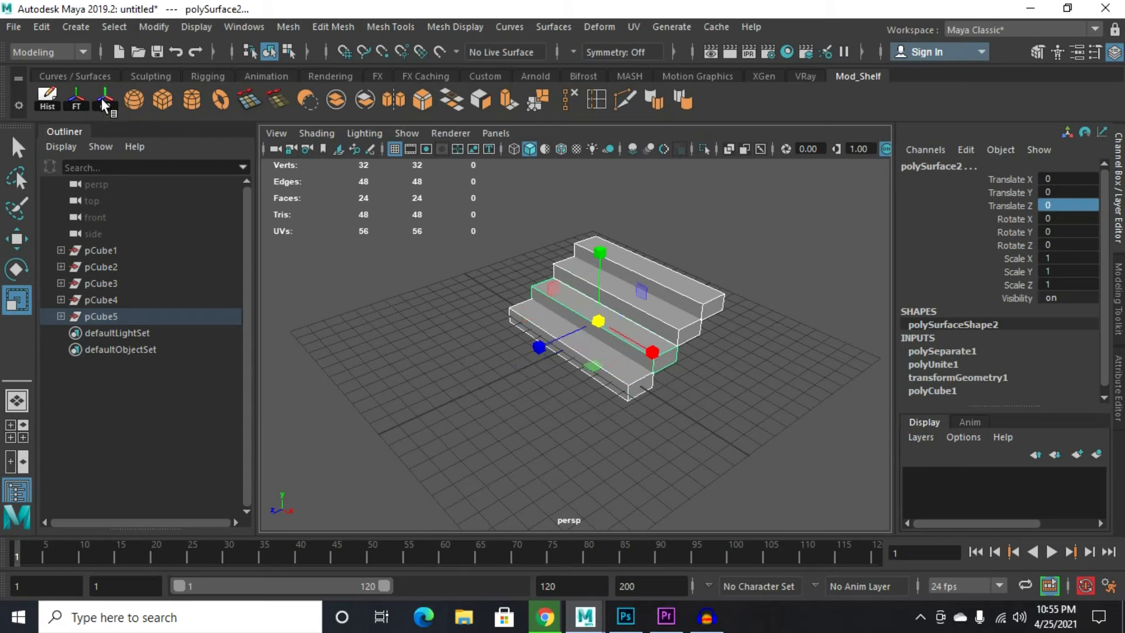
# Step: Check the pivot positions of the three lower bars one at a time
pyautogui.click(535, 322)
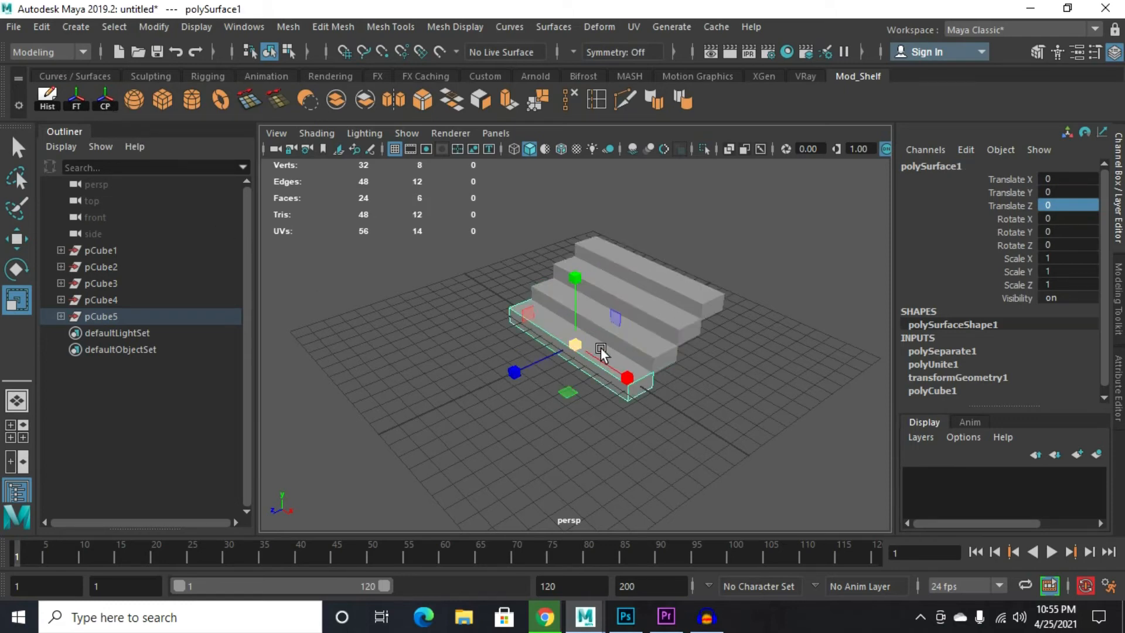
pyautogui.click(657, 342)
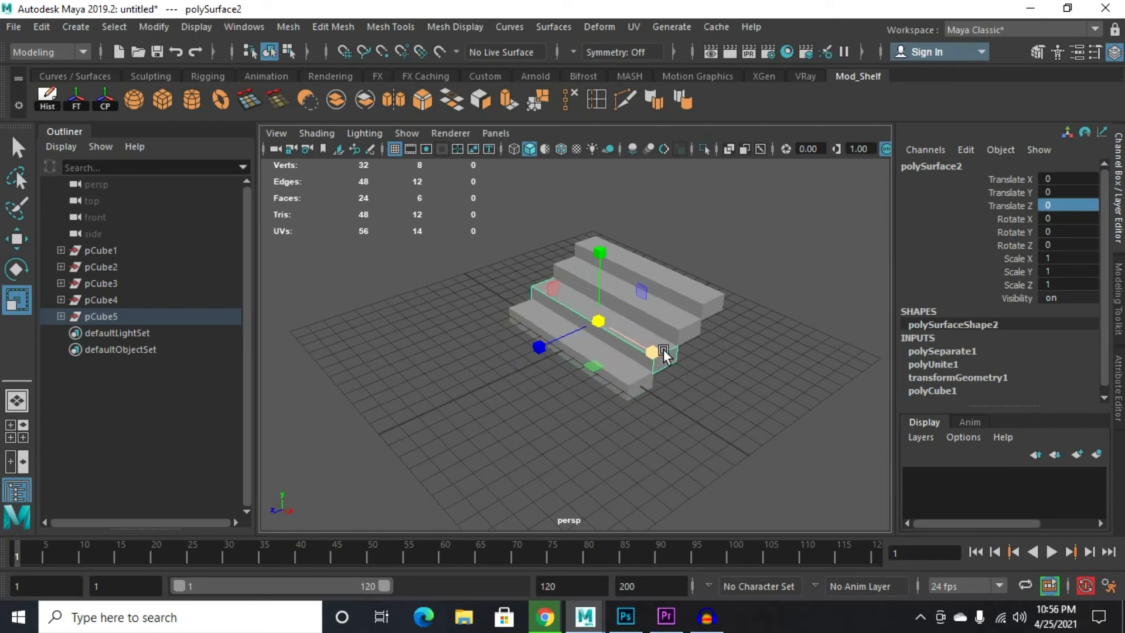
pyautogui.click(691, 321)
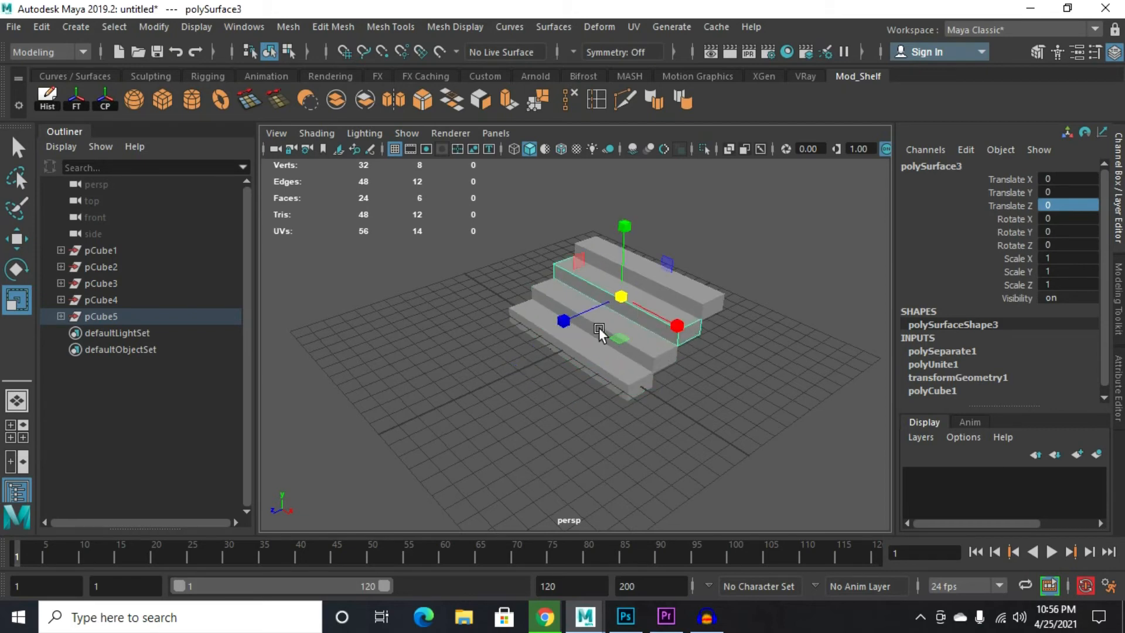
# Step: Select all four stair bars and delete their construction history
pyautogui.moveTo(476, 207); pyautogui.dragTo(609, 342)
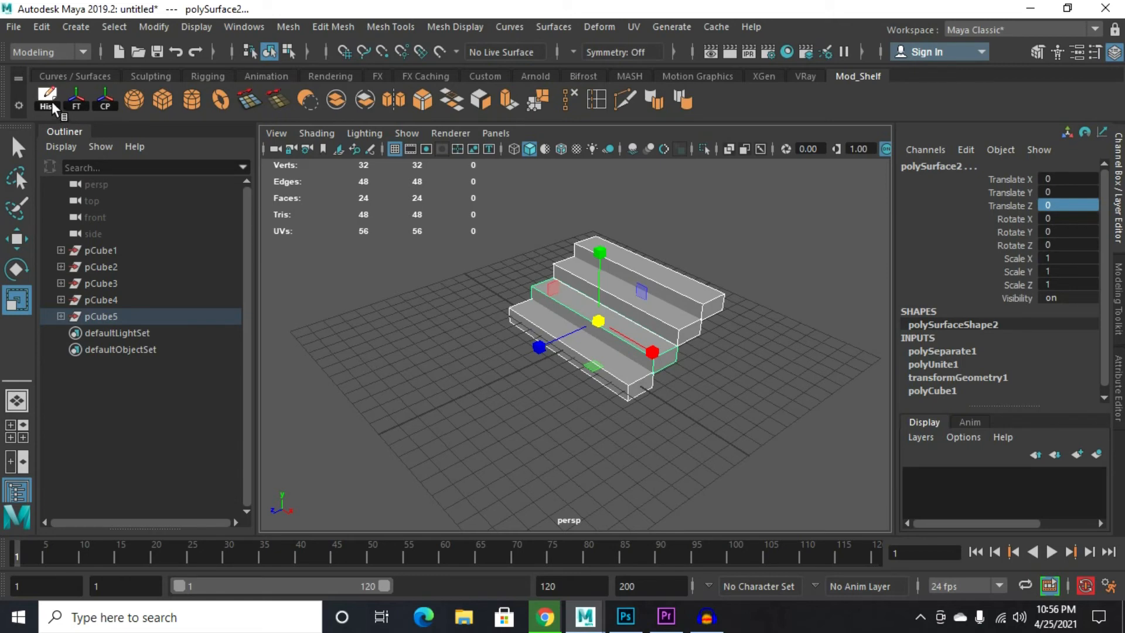
pyautogui.click(43, 26)
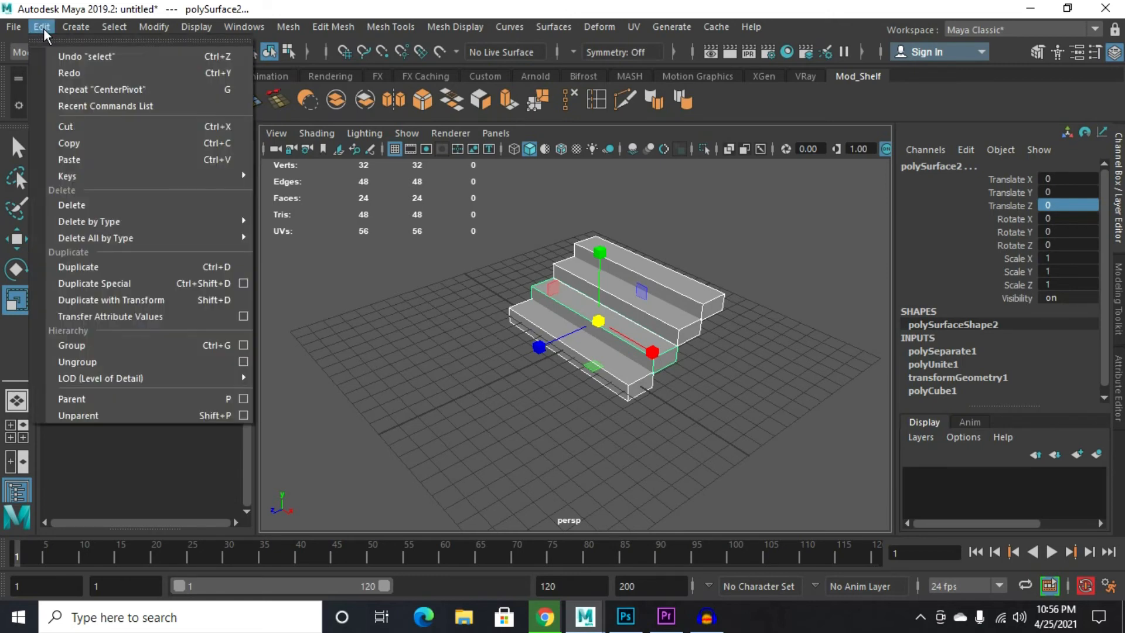
pyautogui.moveTo(89, 225)
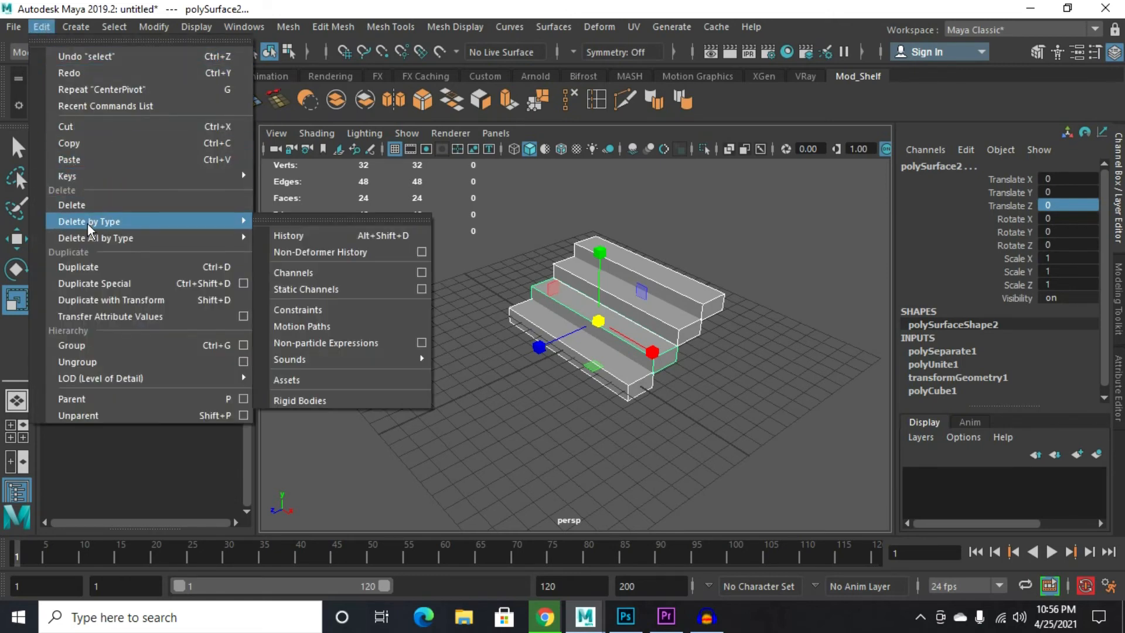
pyautogui.click(358, 241)
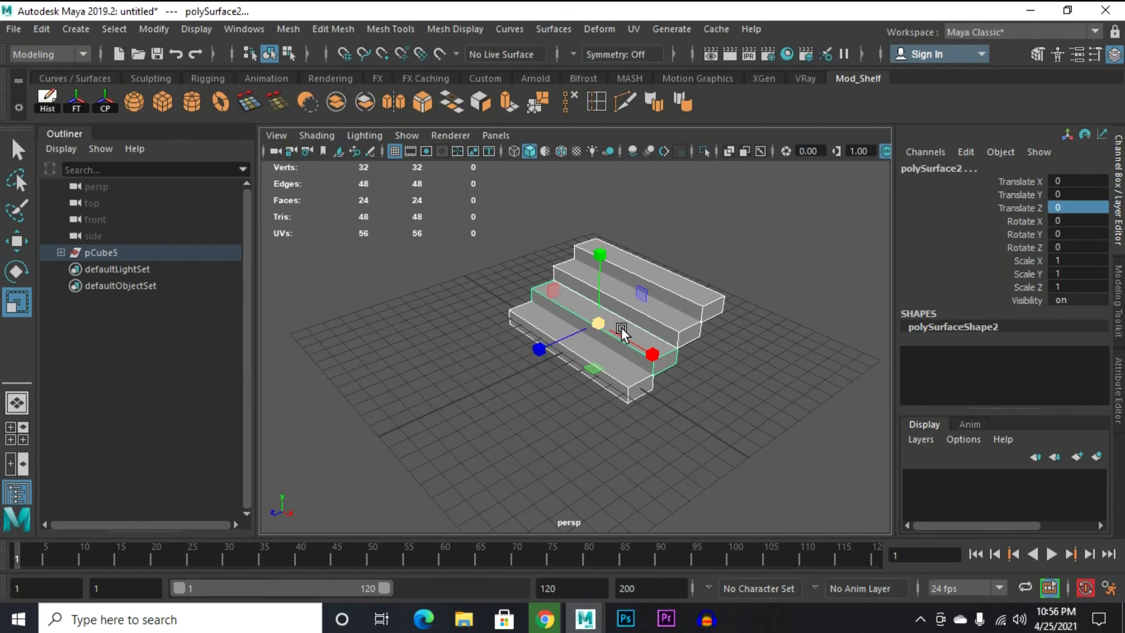
# Step: Create a polygon sphere and move it beside the stairs to about 8.004 in X
pyautogui.keyDown('alt'); pyautogui.moveTo(607, 347); pyautogui.dragTo(644, 391); pyautogui.keyUp('alt')
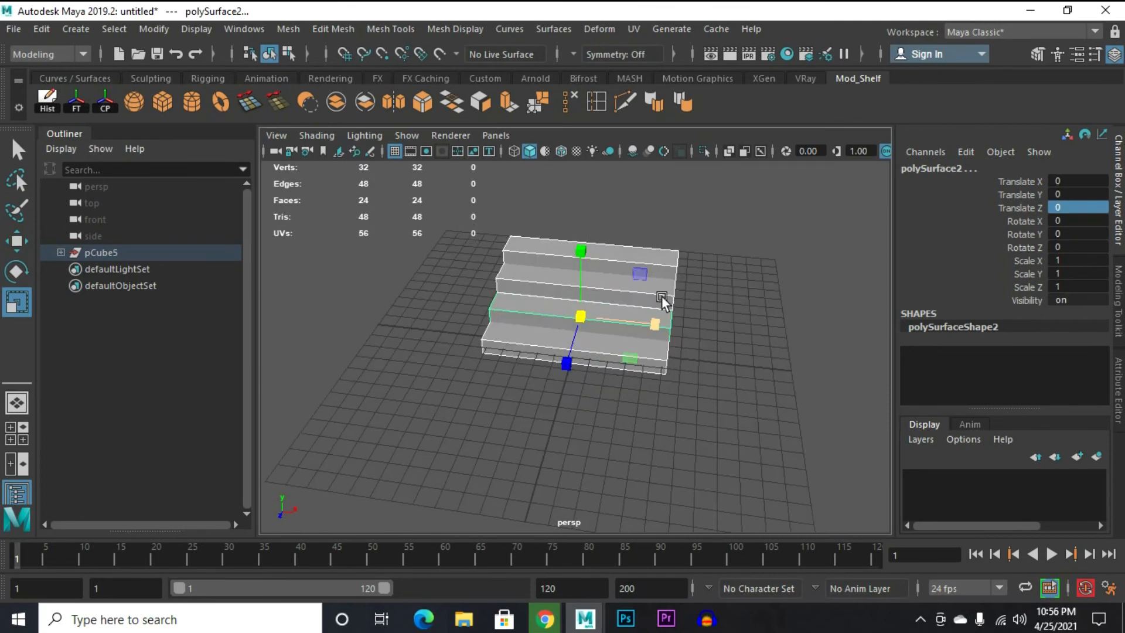
pyautogui.click(134, 103)
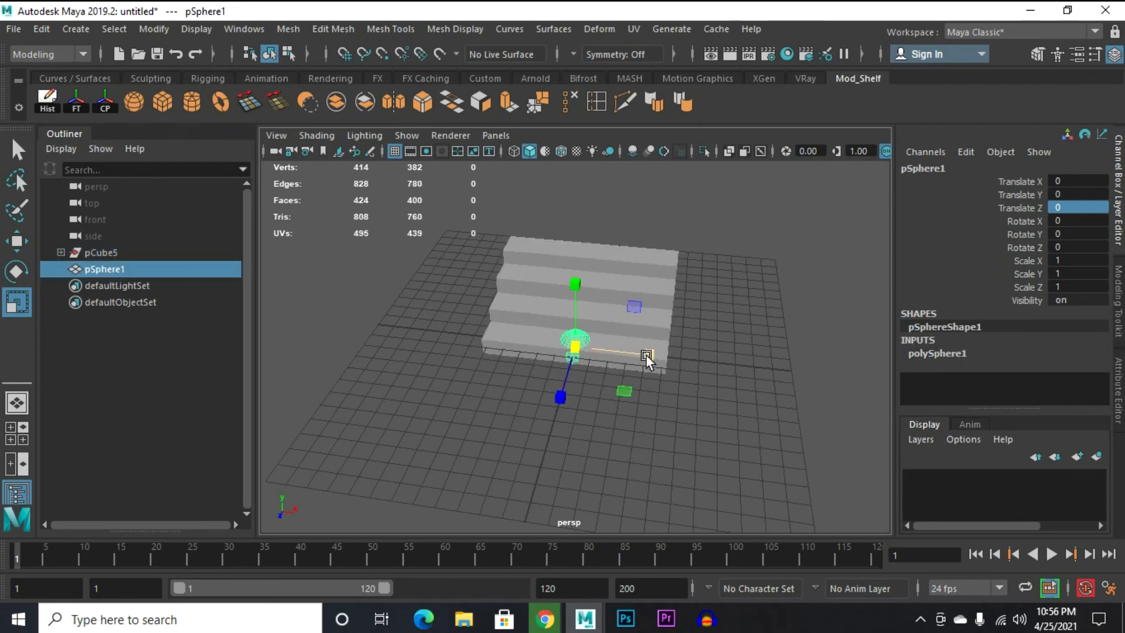
pyautogui.press('w')
pyautogui.moveTo(647, 358); pyautogui.dragTo(798, 362)
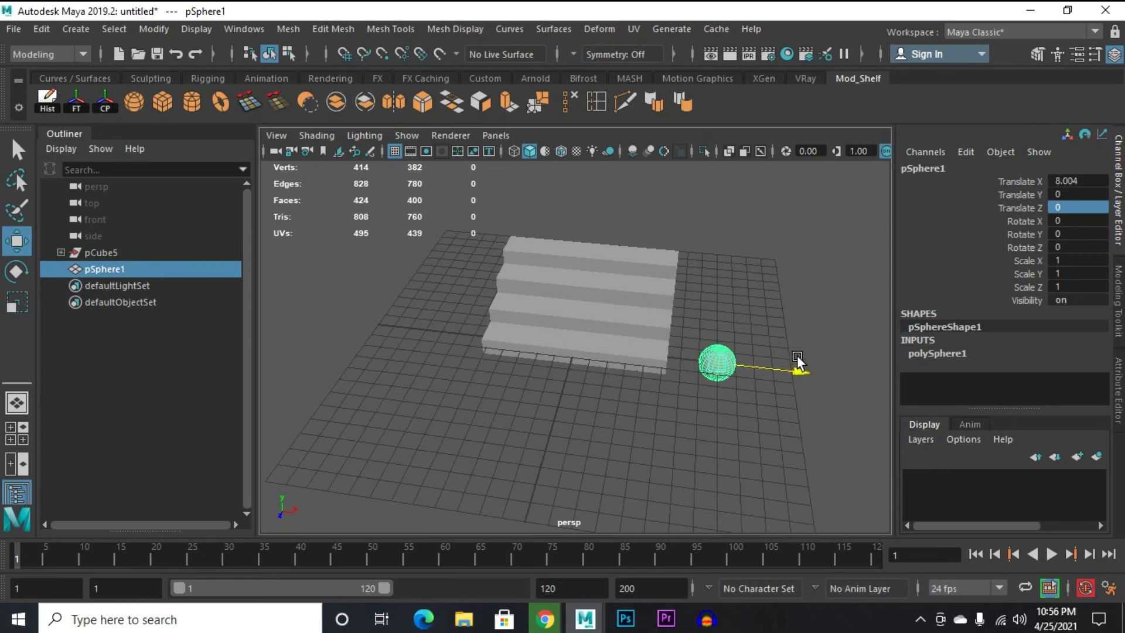
# Step: Select a full horizontal face loop on the upper part of the sphere
pyautogui.scroll(-2, 605, 354)
pyautogui.scroll(4, 643, 372)
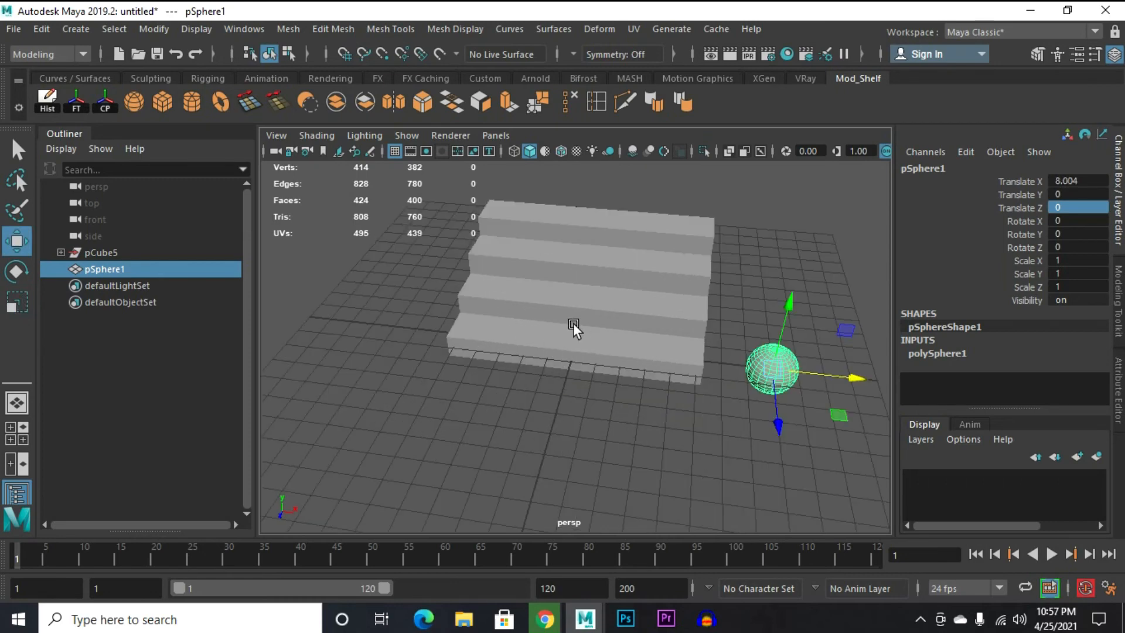
pyautogui.scroll(2, 527, 327)
pyautogui.keyDown('alt'); pyautogui.moveTo(608, 314); pyautogui.dragTo(369, 334, button='middle'); pyautogui.keyUp('alt')
pyautogui.scroll(-2, 294, 343)
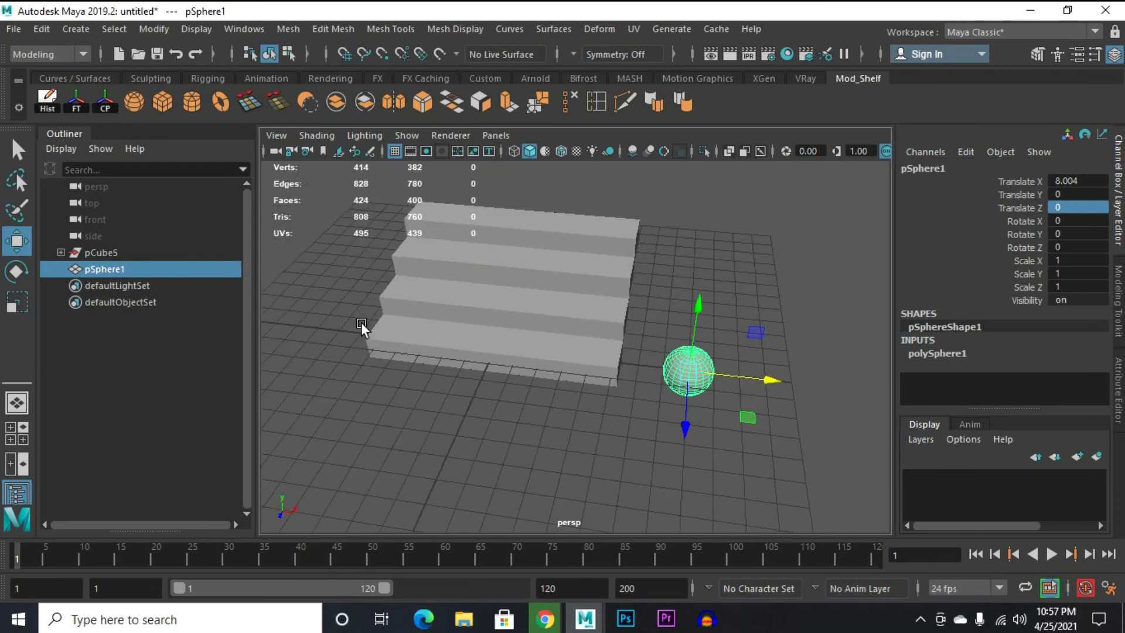
pyautogui.scroll(-2, 362, 326)
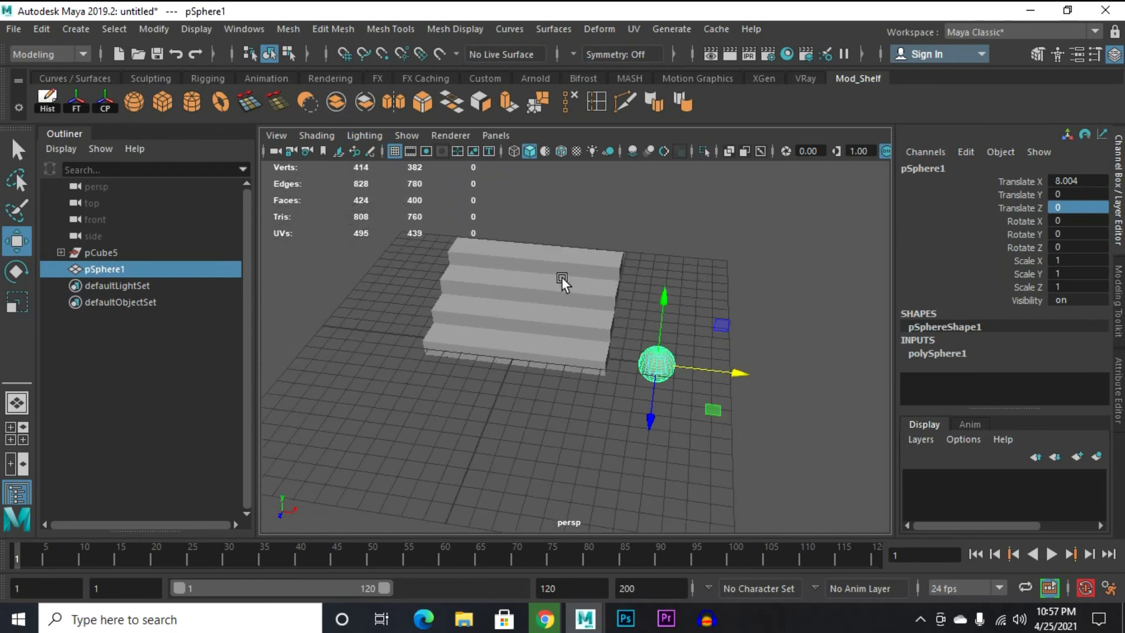
pyautogui.keyDown('alt'); pyautogui.moveTo(586, 363); pyautogui.dragTo(432, 351, button='middle'); pyautogui.keyUp('alt')
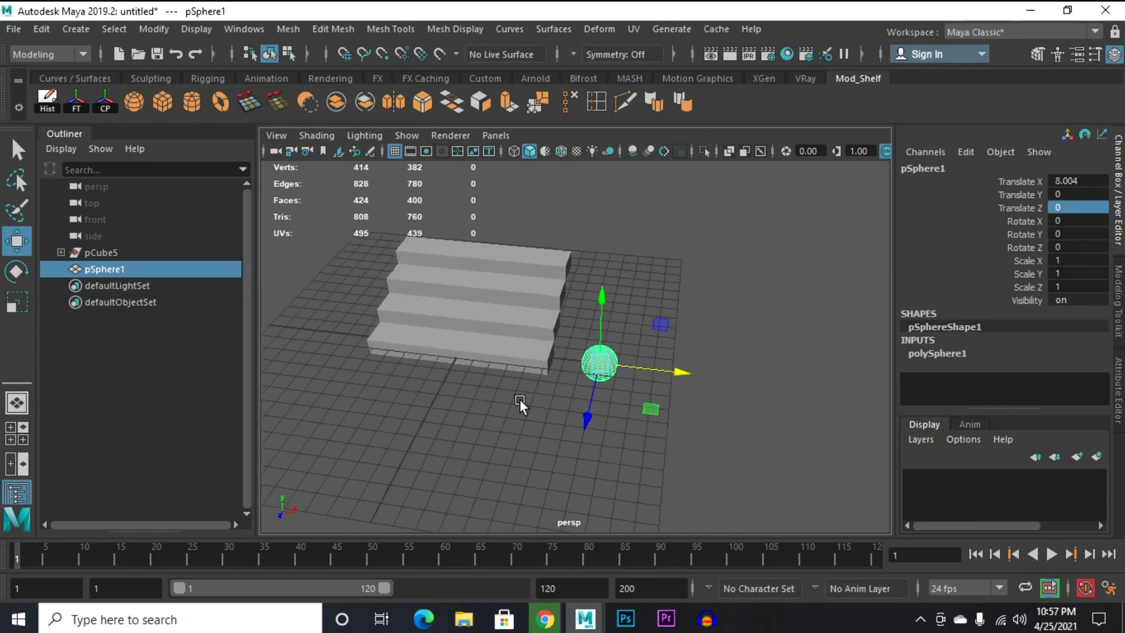
pyautogui.keyDown('alt'); pyautogui.moveTo(613, 435); pyautogui.dragTo(659, 408); pyautogui.keyUp('alt')
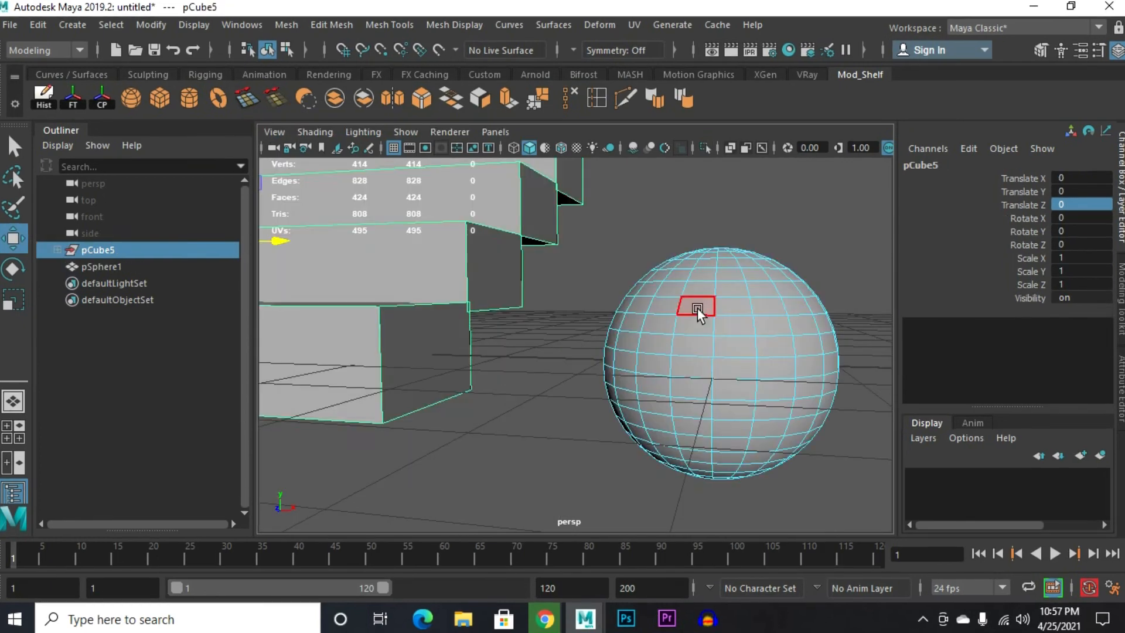
pyautogui.keyDown('shift'); pyautogui.doubleClick(666, 307); pyautogui.keyUp('shift')
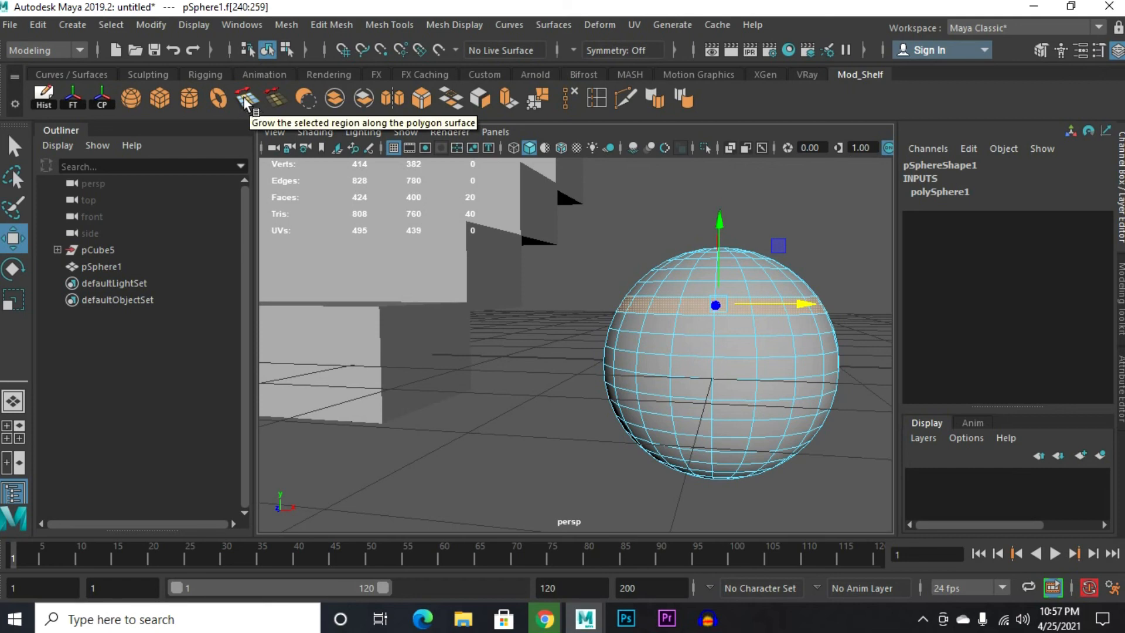
# Step: Grow the sphere's face loop selection twice along the surface
pyautogui.click(157, 27)
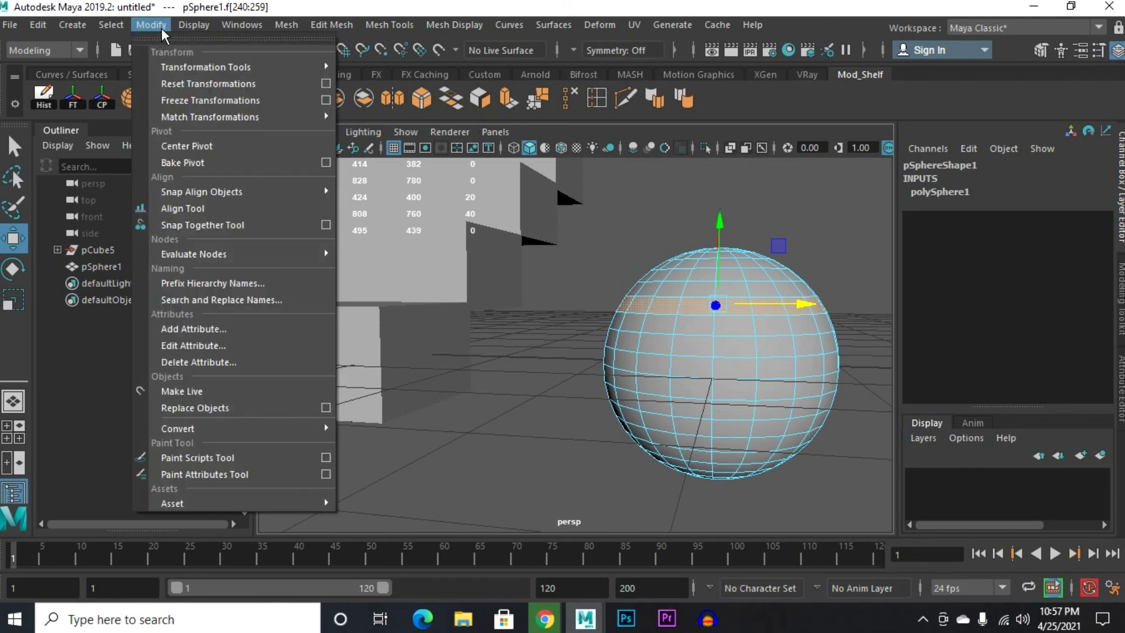
pyautogui.moveTo(272, 25)
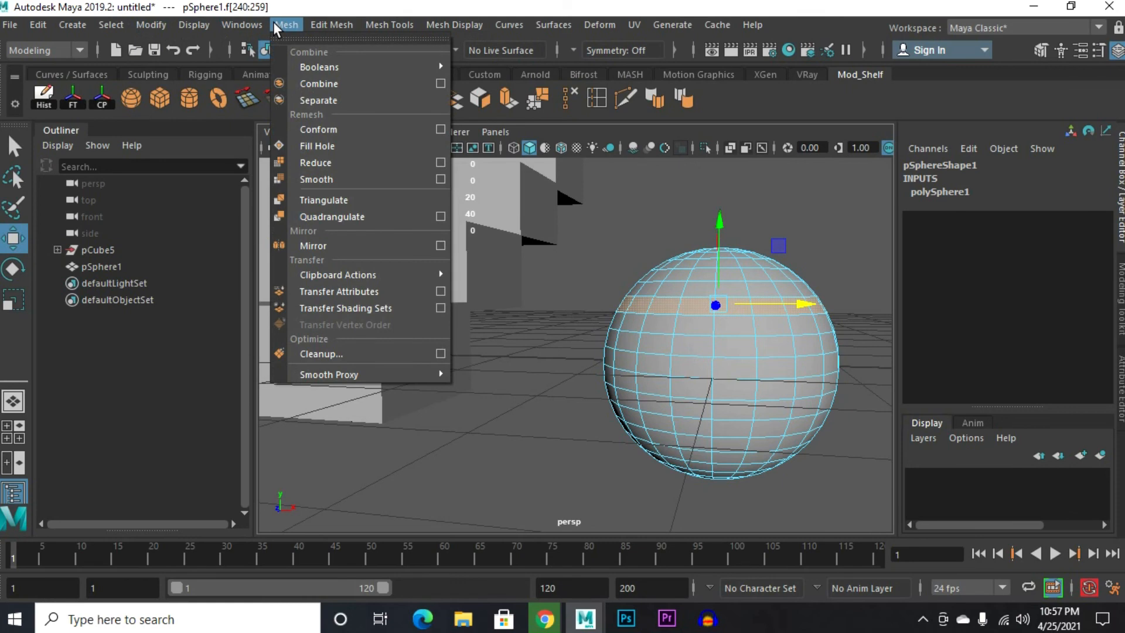
pyautogui.moveTo(114, 28)
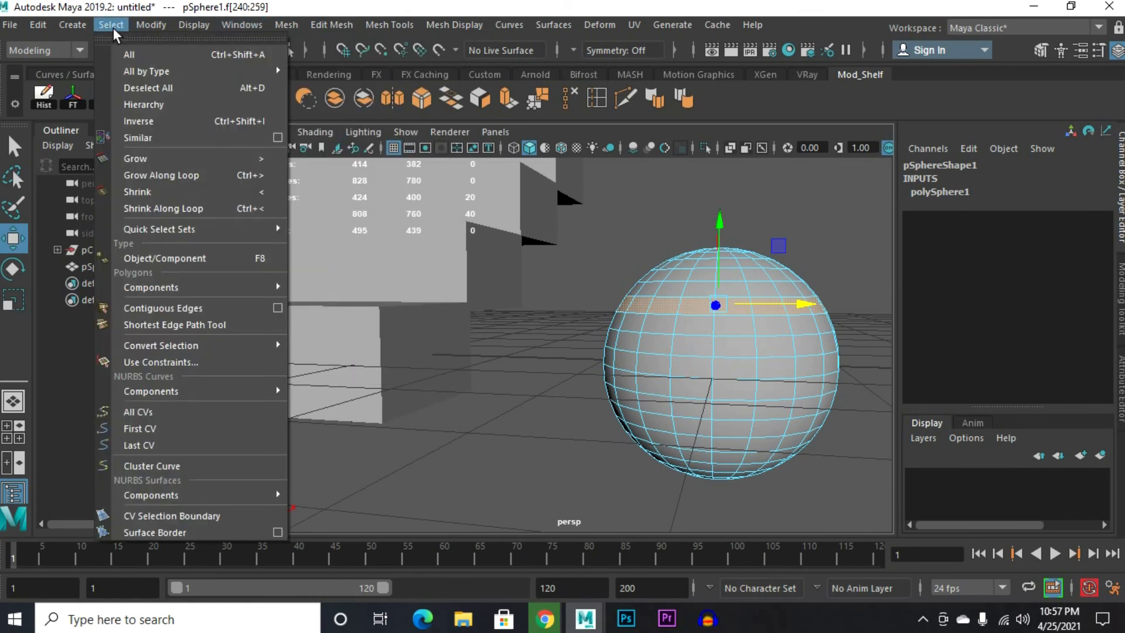
pyautogui.click(219, 154)
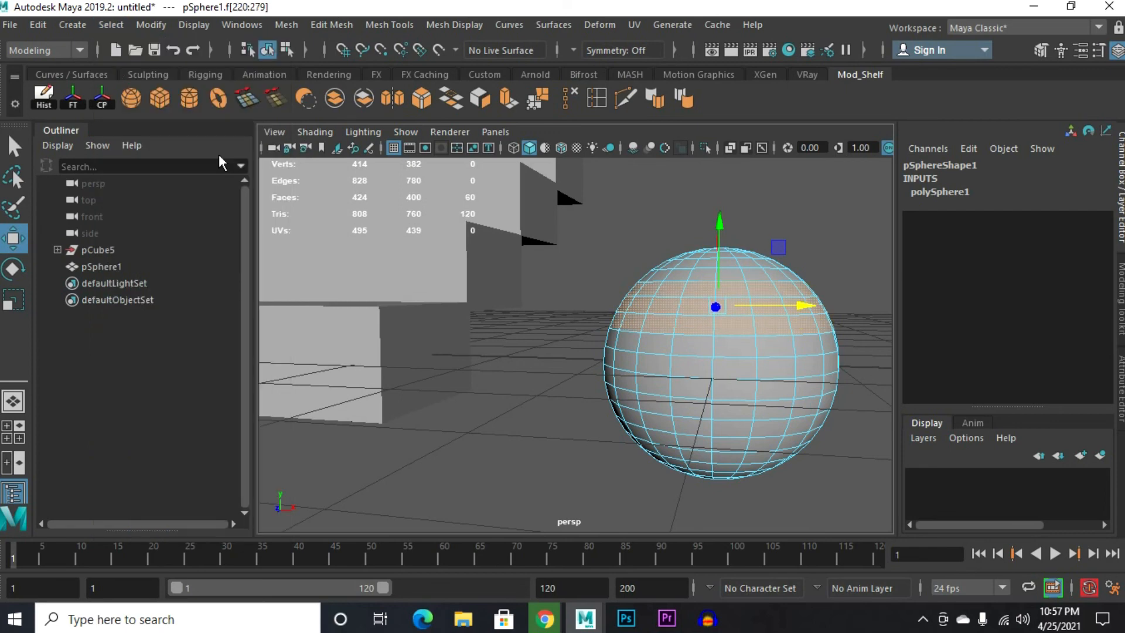
pyautogui.click(117, 26)
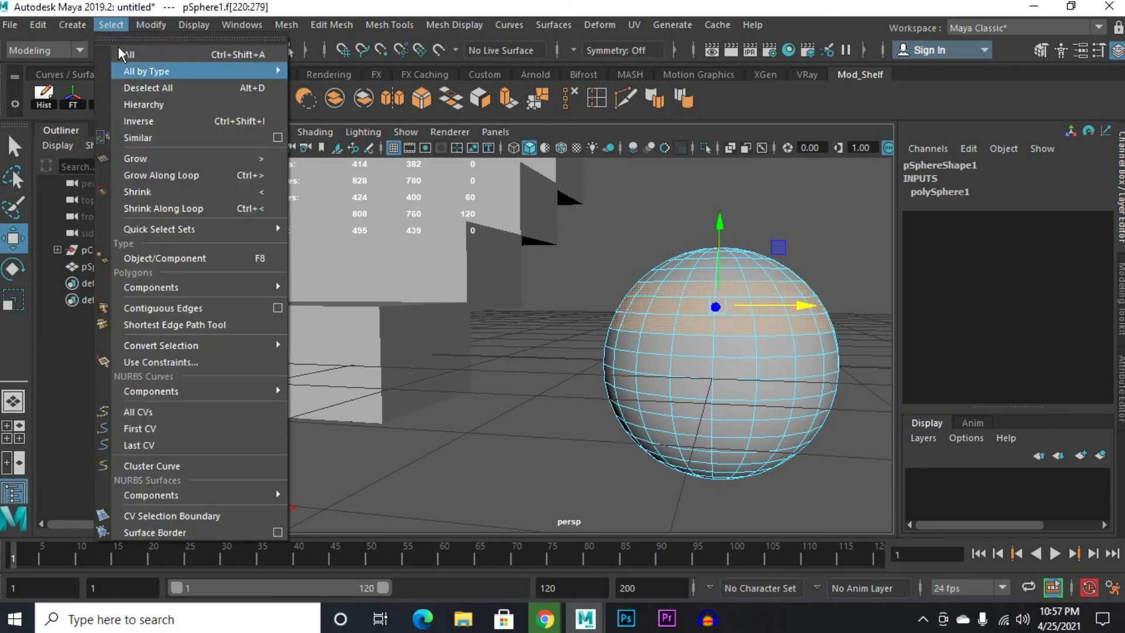
pyautogui.click(157, 160)
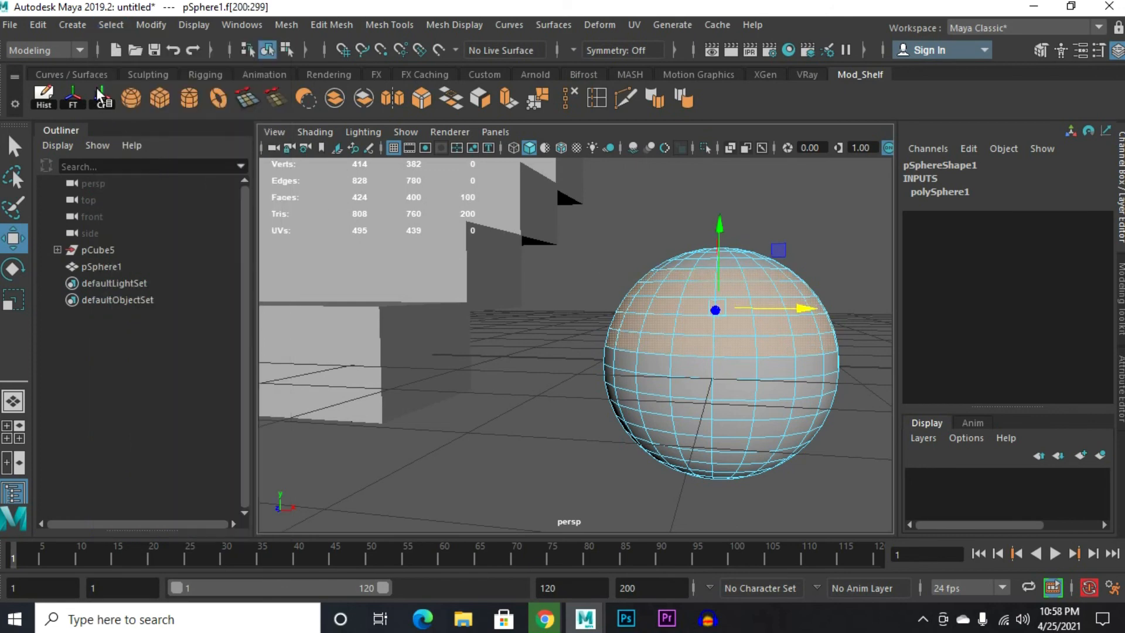
# Step: Shrink the sphere's face selection three times
pyautogui.click(280, 102)
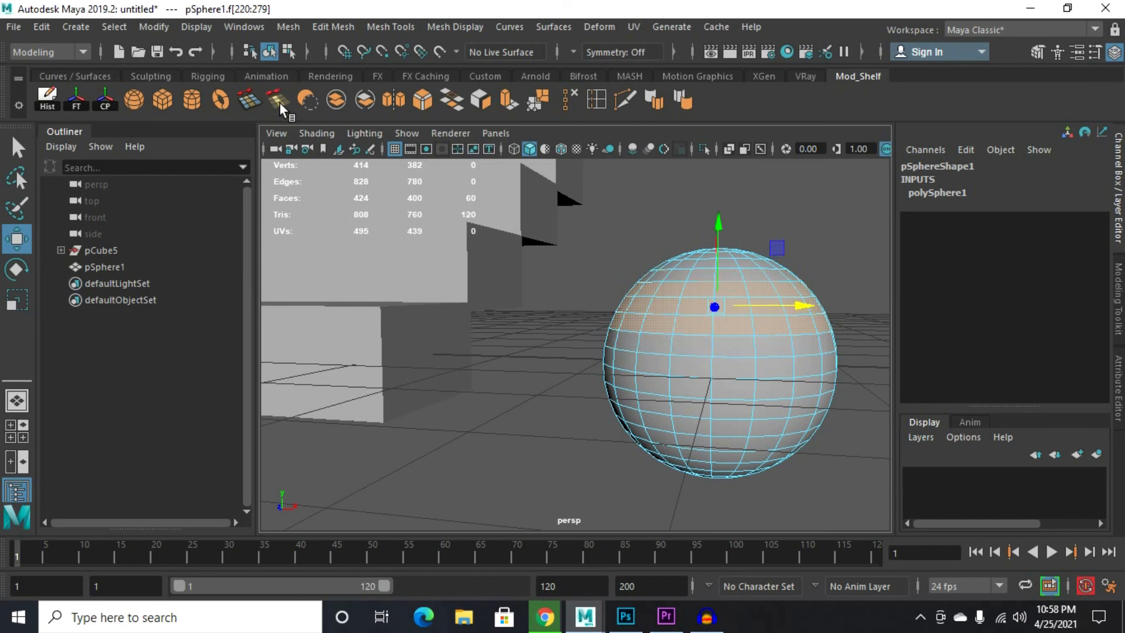
pyautogui.click(280, 101)
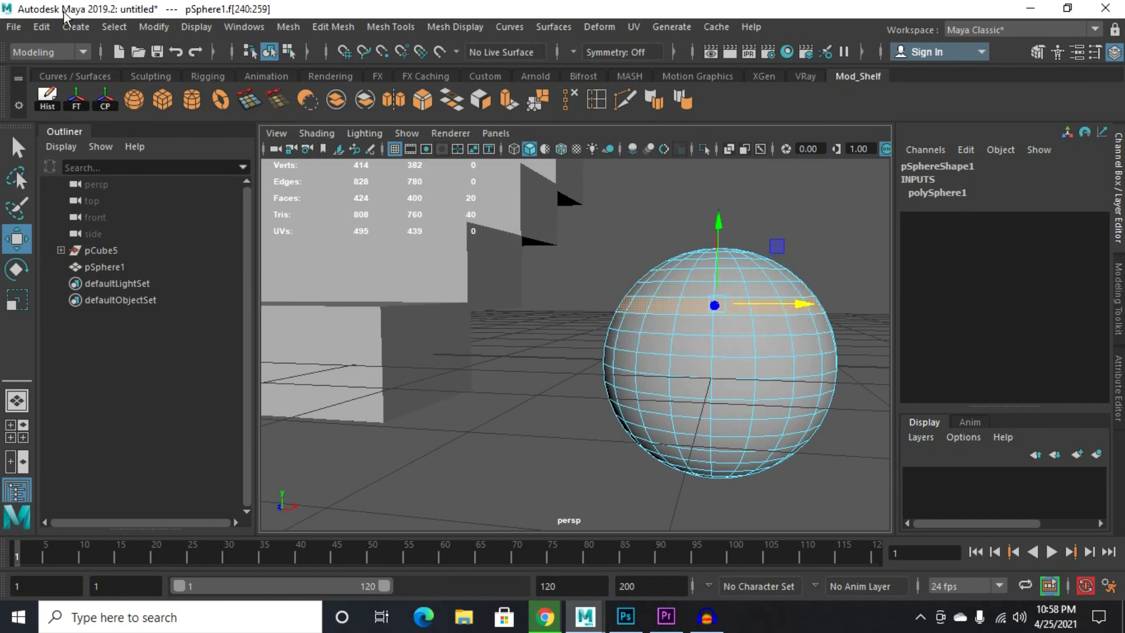
pyautogui.click(114, 27)
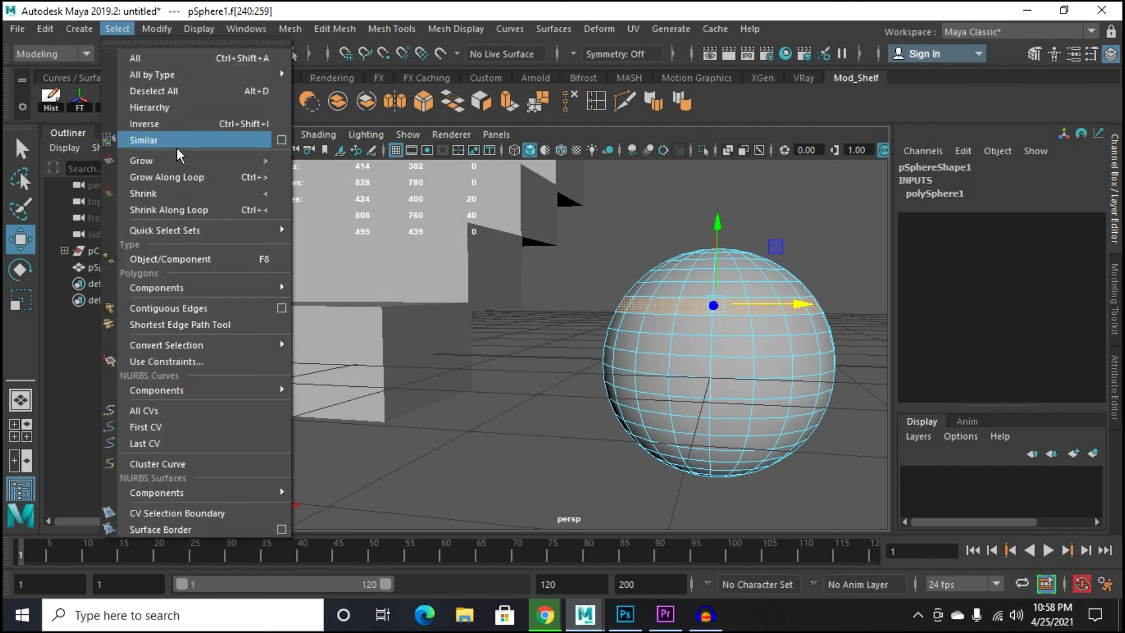
pyautogui.click(173, 191)
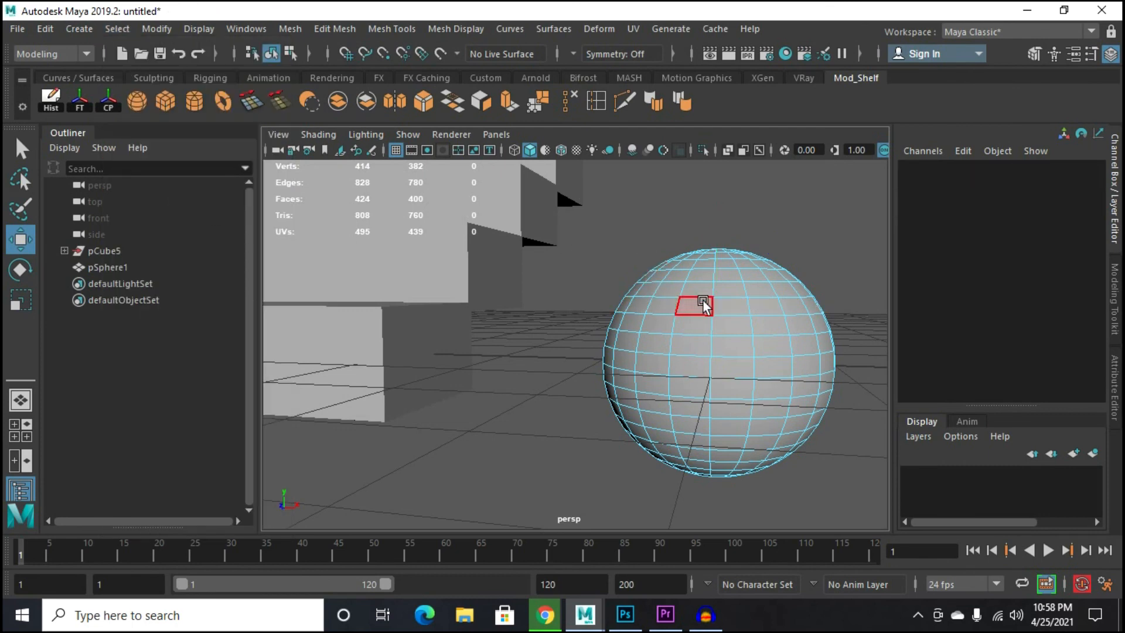
# Step: Select faces around the sphere's upper half again and grow the selection to three adjacent face loops
pyautogui.click(130, 32)
pyautogui.click(164, 161)
pyautogui.click(735, 329)
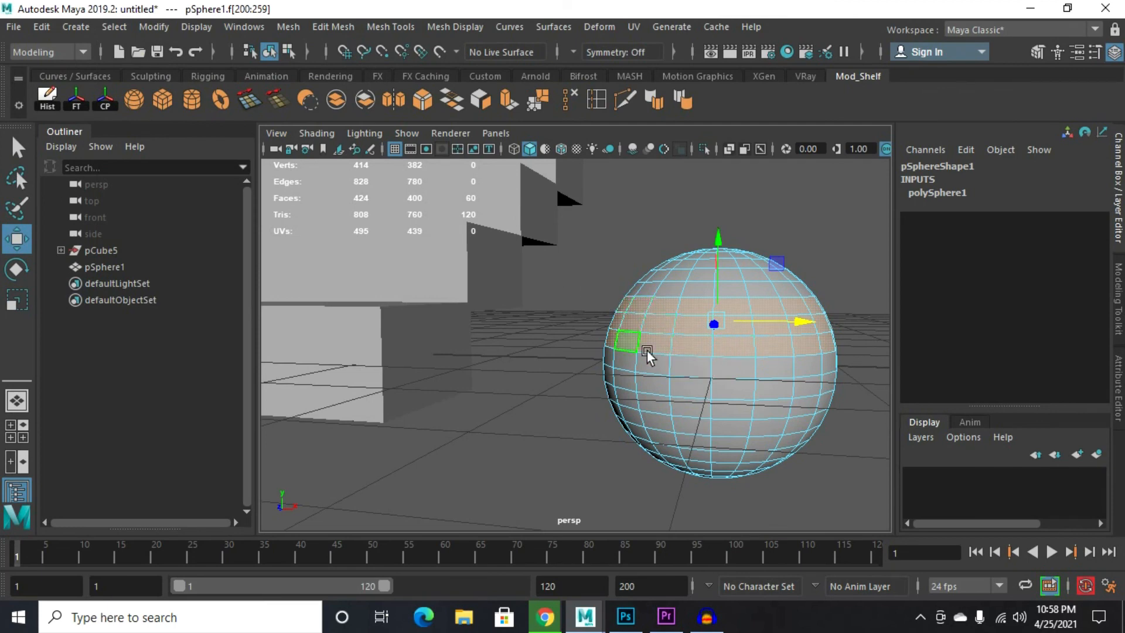
# Step: Move the sphere along X and Z so that it overlaps the front edge of the lowest stair bar
pyautogui.scroll(-2, 615, 301)
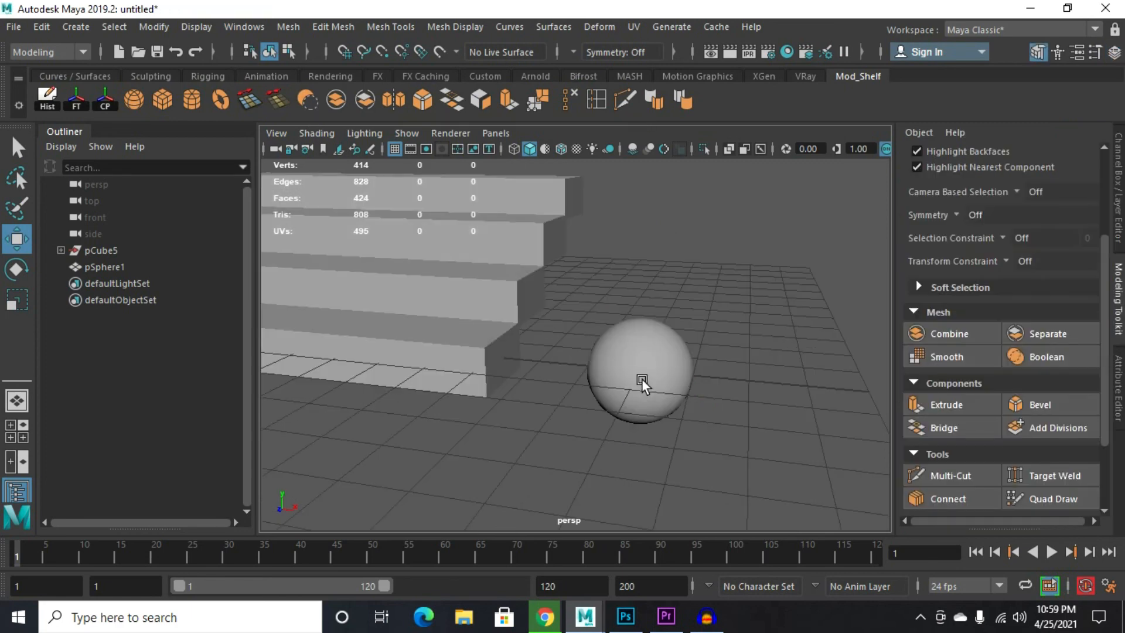
pyautogui.click(622, 381)
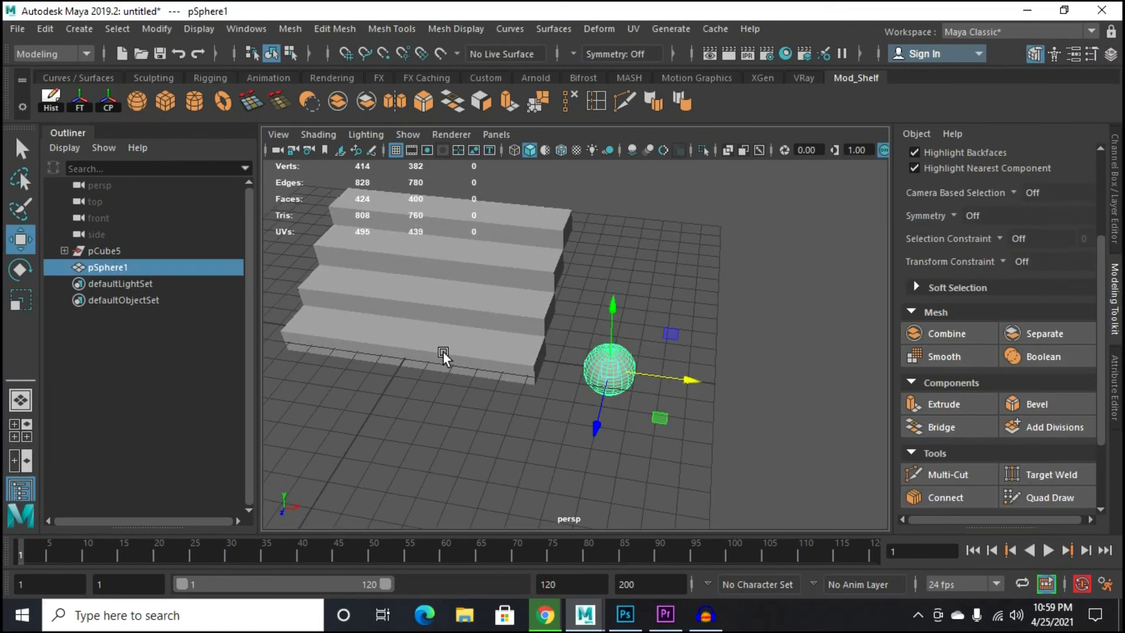
pyautogui.moveTo(690, 376); pyautogui.dragTo(474, 379)
pyautogui.press('space')
pyautogui.press('space')
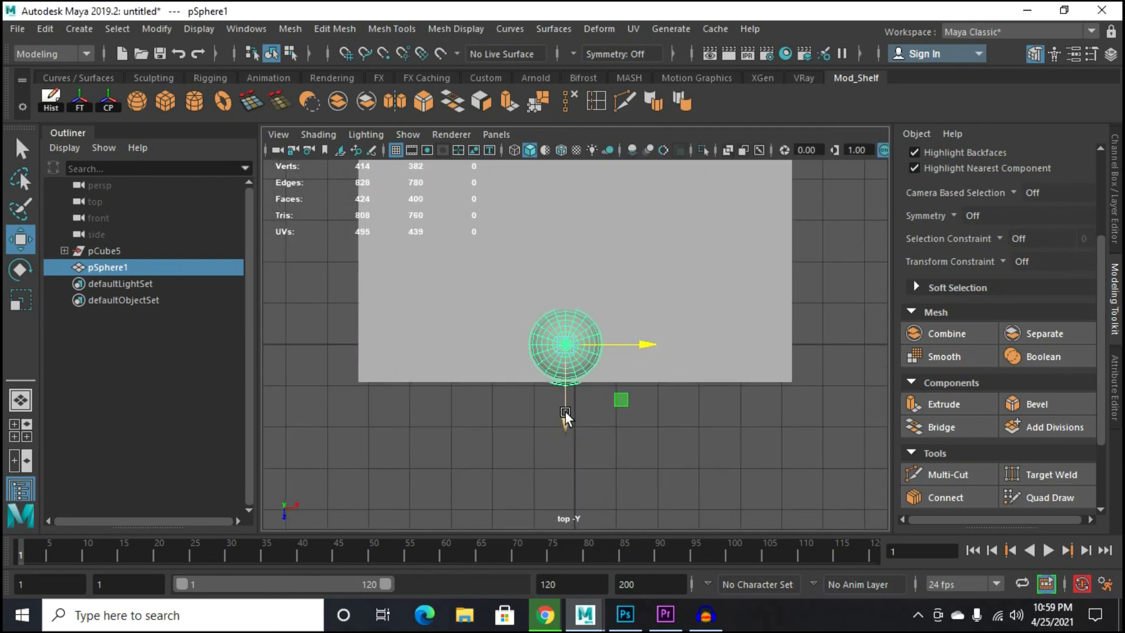
pyautogui.moveTo(564, 414); pyautogui.dragTo(565, 454)
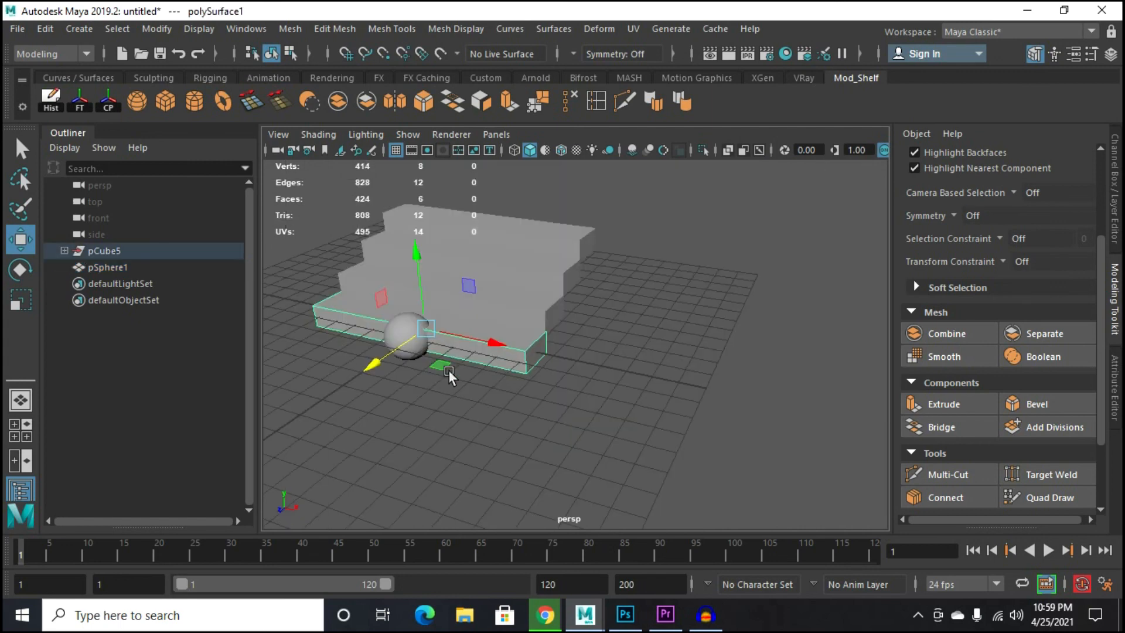
# Step: Add the sphere to the selection with the lowest stair bar and apply a Boolean operation to the two meshes
pyautogui.click(391, 333)
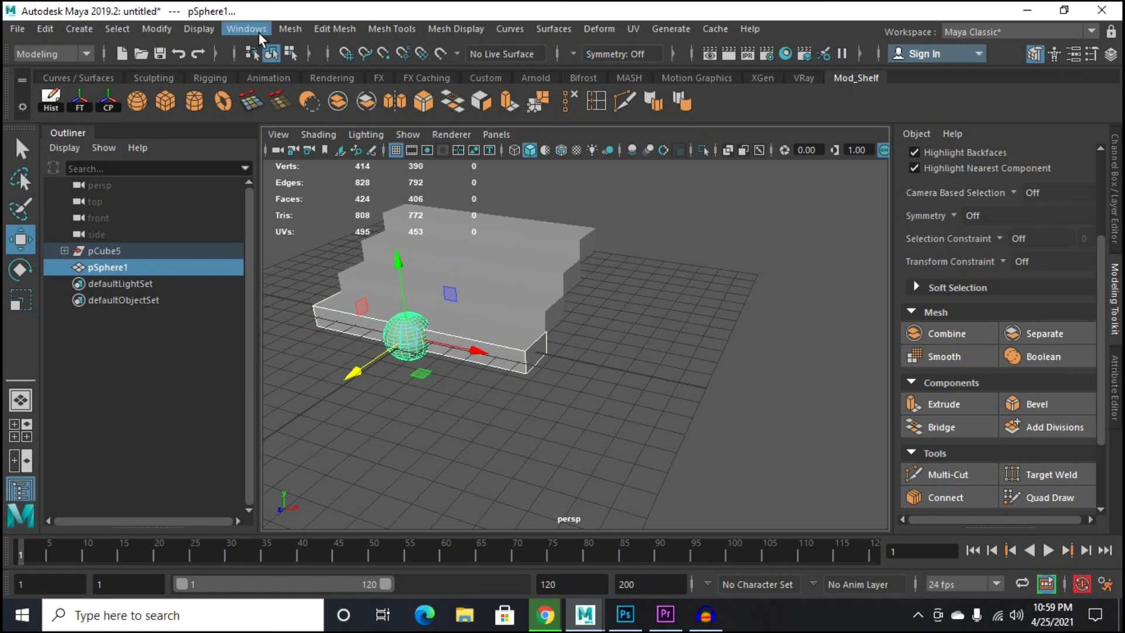
pyautogui.click(290, 29)
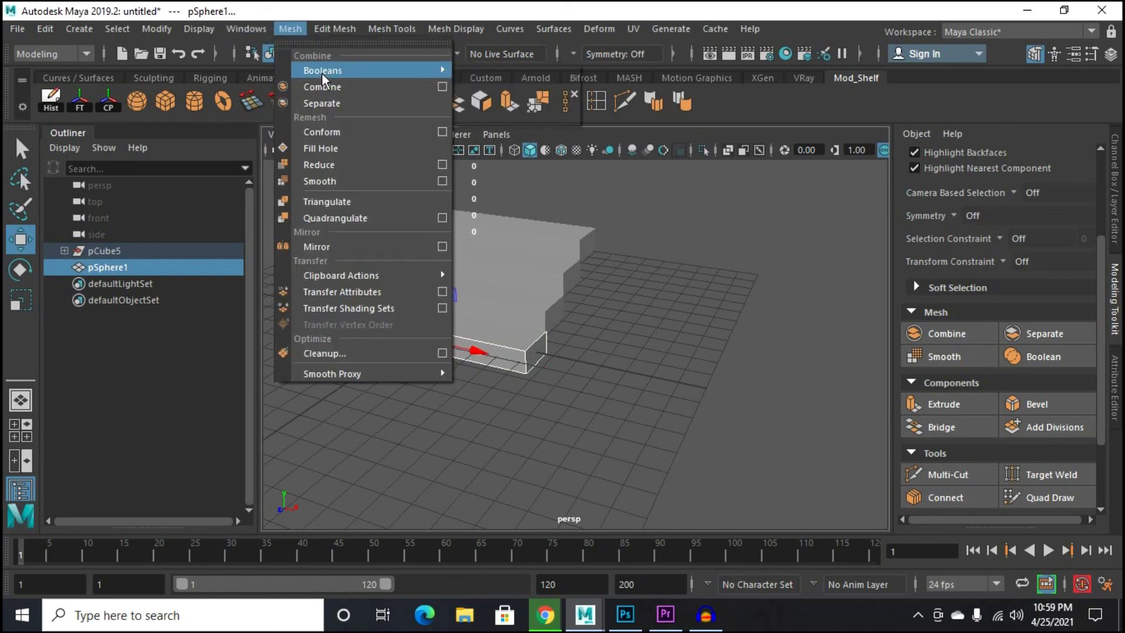
pyautogui.click(494, 101)
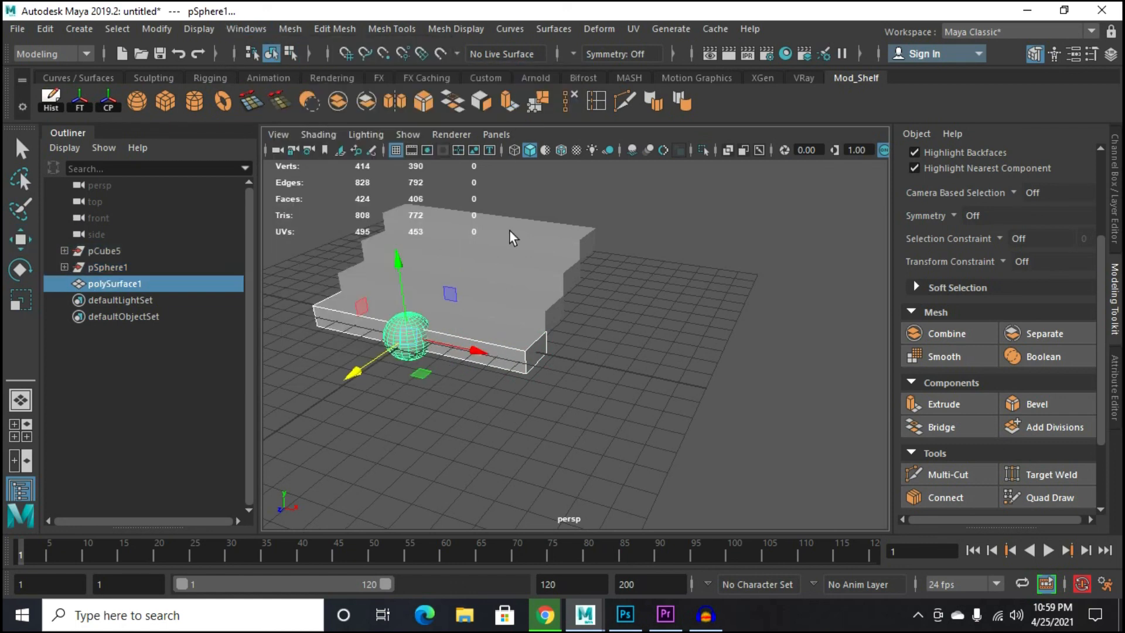